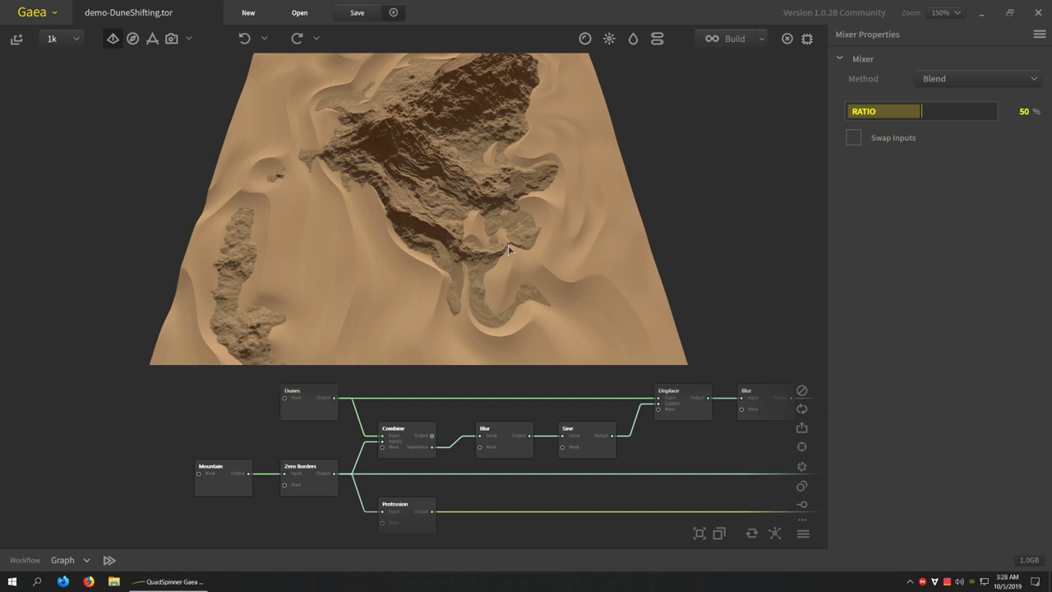
- Inspect the final dune terrain and the Mountain node's terrain from several angles, including the Mountain node's list of post-process modifiers
drag(475, 290, 427, 164)
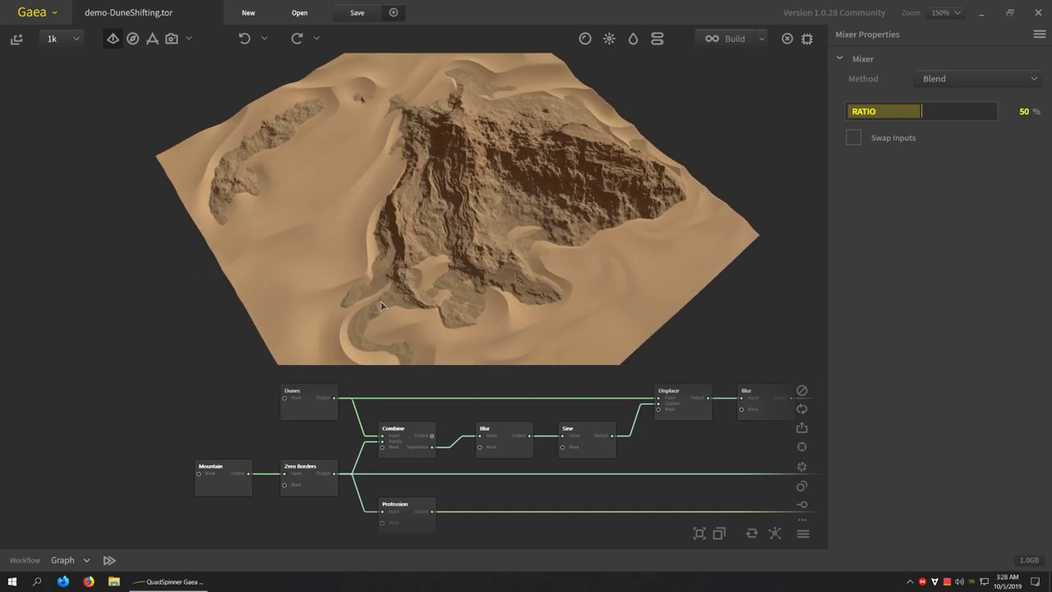
drag(373, 235, 432, 272)
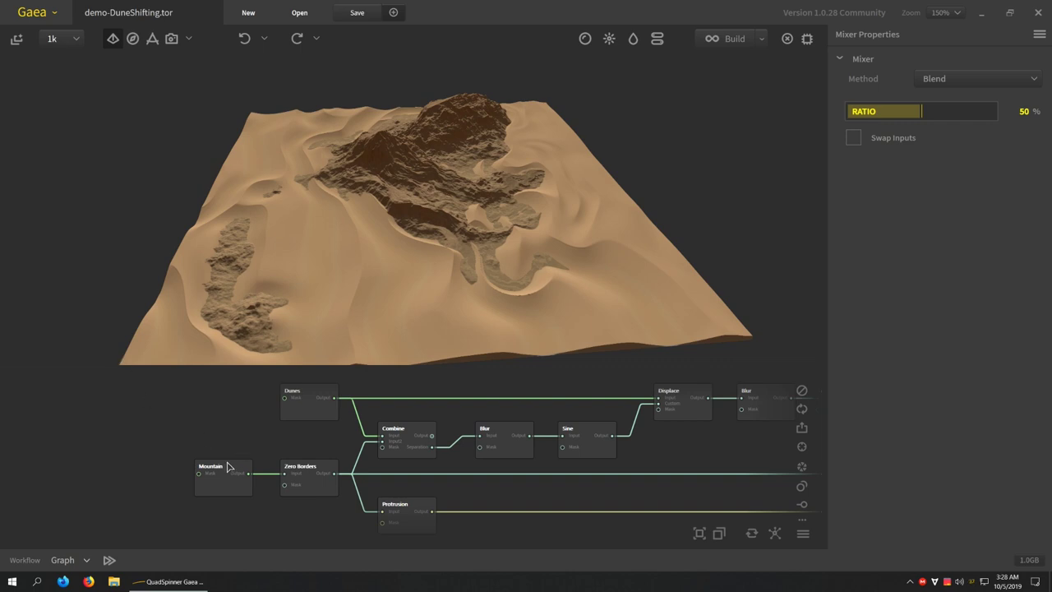
click(227, 488)
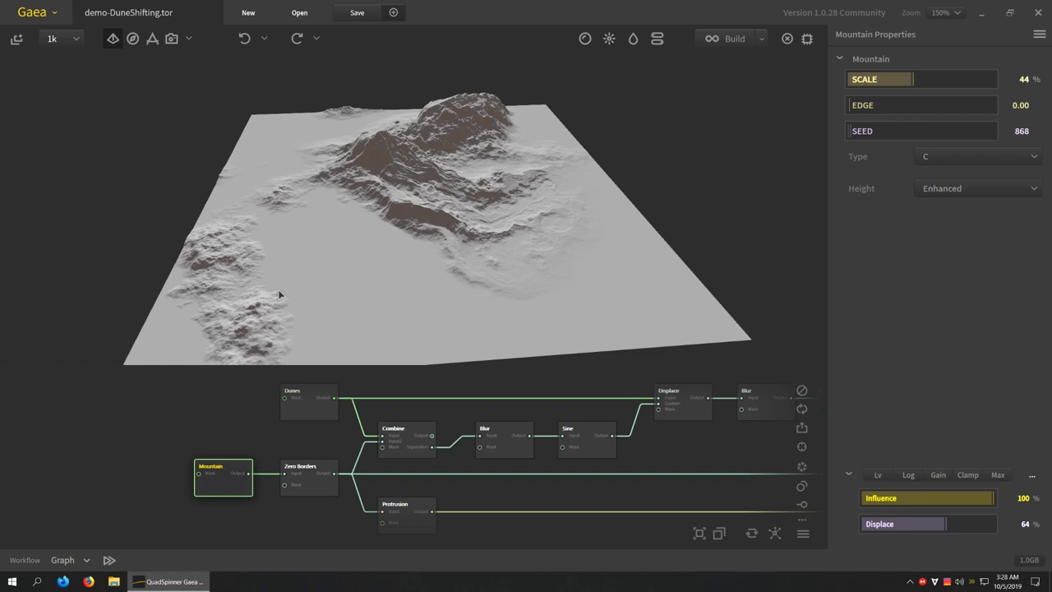
drag(329, 317, 283, 273)
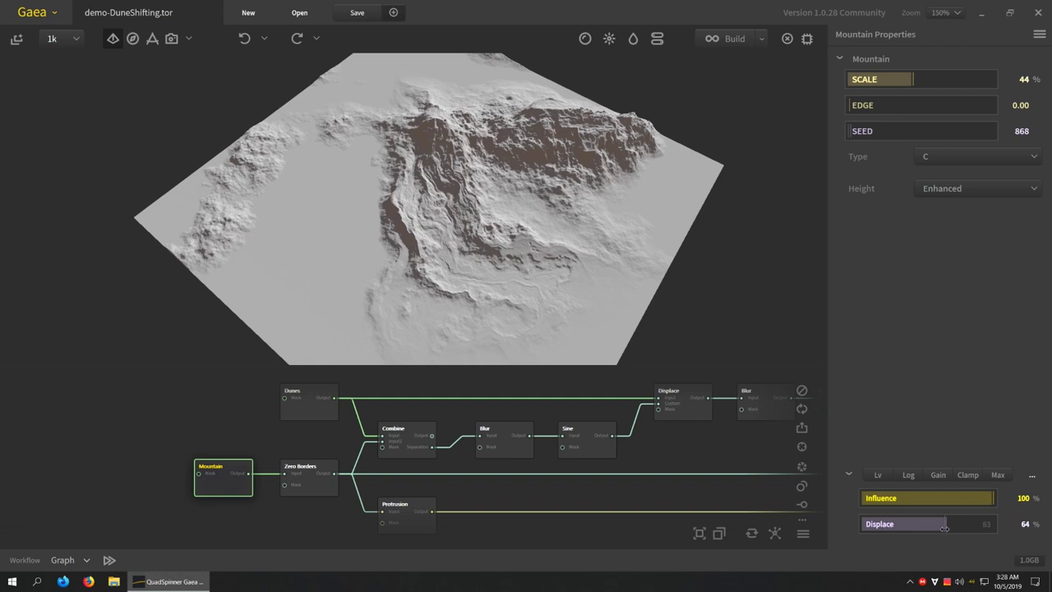
click(1033, 478)
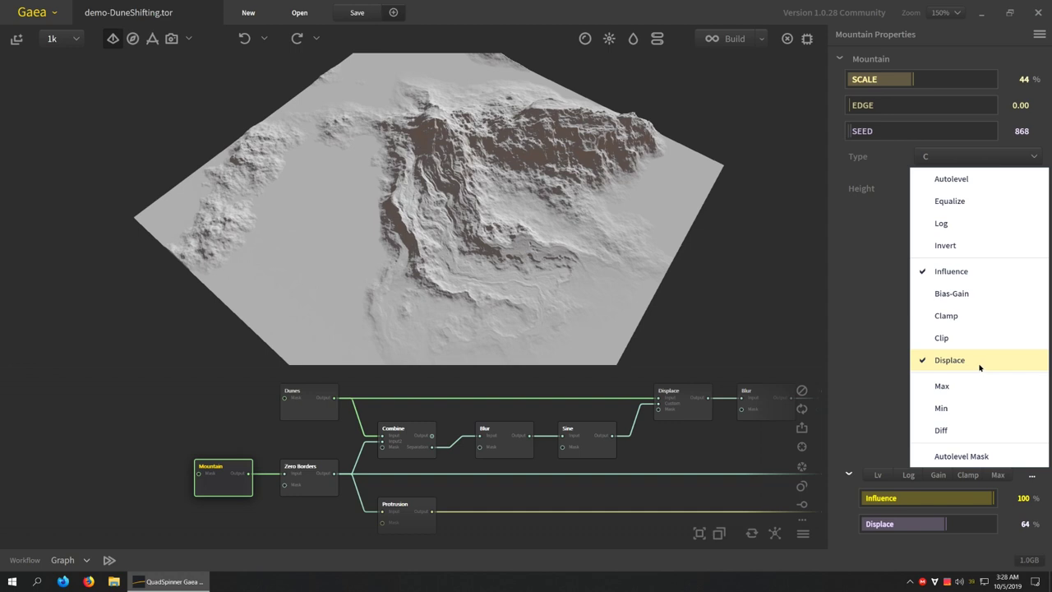
click(865, 379)
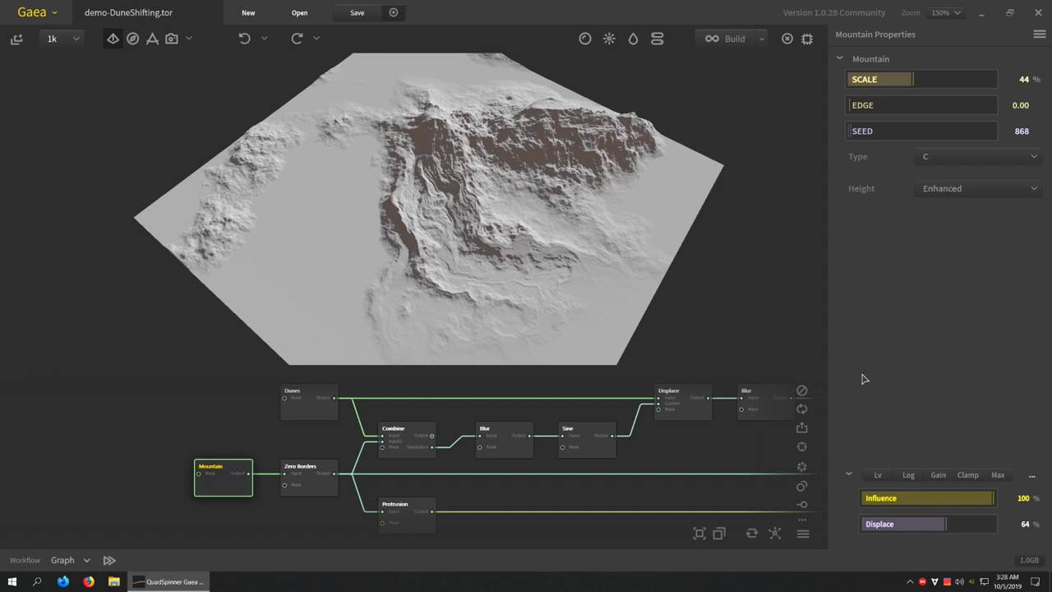
mouse_move(378, 202)
mouse_down()
mouse_move(406, 238)
mouse_move(350, 268)
mouse_move(289, 241)
mouse_move(382, 220)
mouse_up()
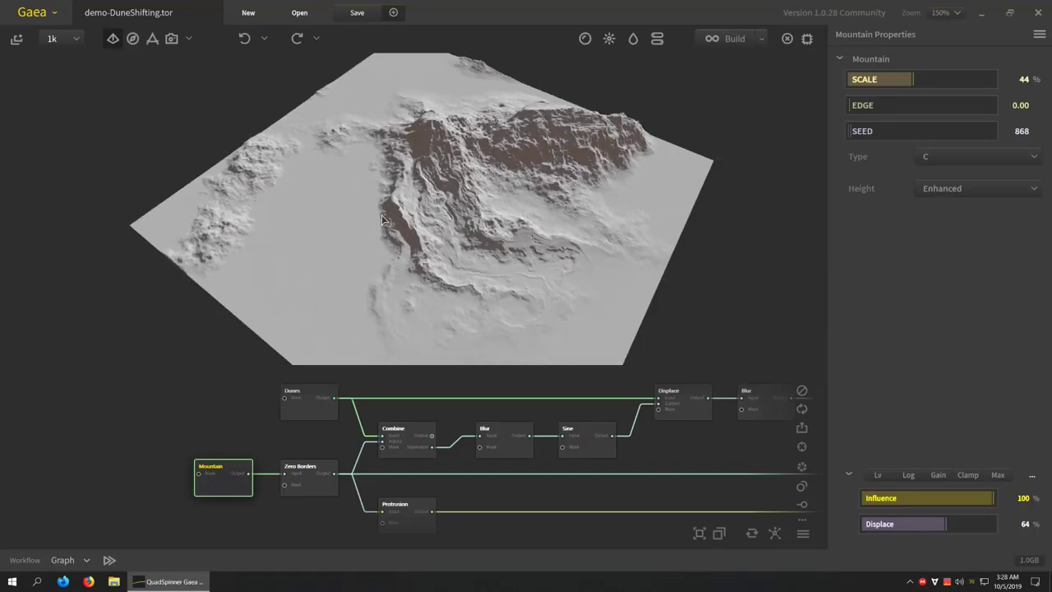
- Preview the Zero Borders node's terrain and the Dunes node's Dune Sea terrain from different angles
click(302, 480)
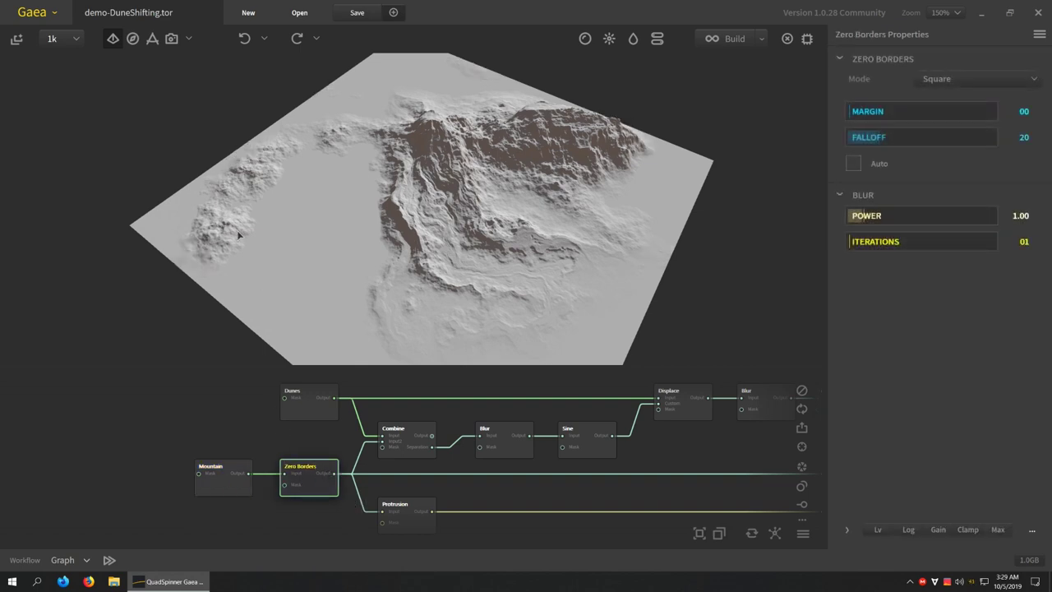
drag(672, 163, 564, 291)
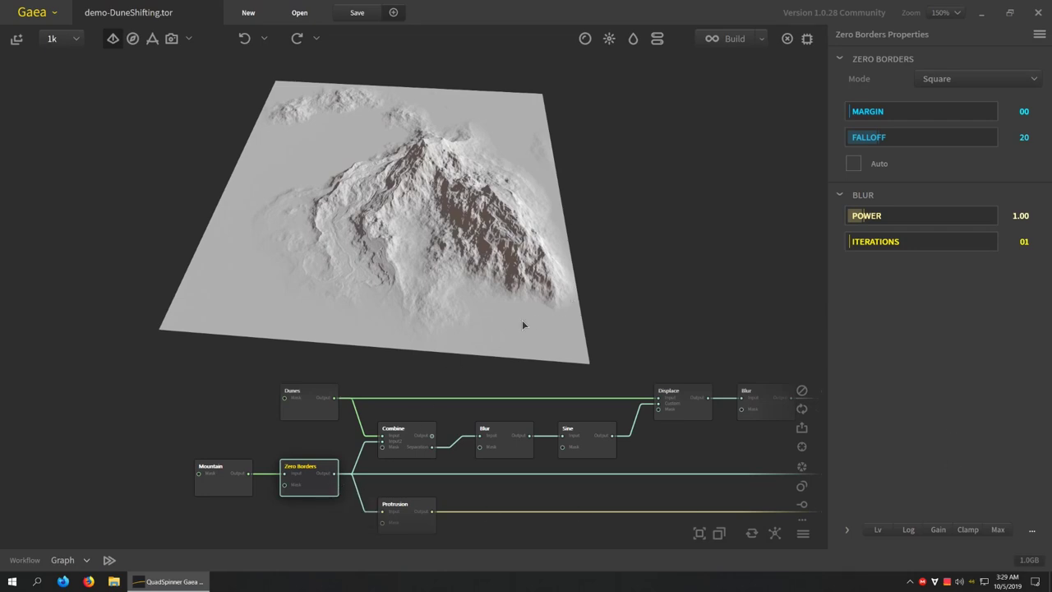
click(308, 417)
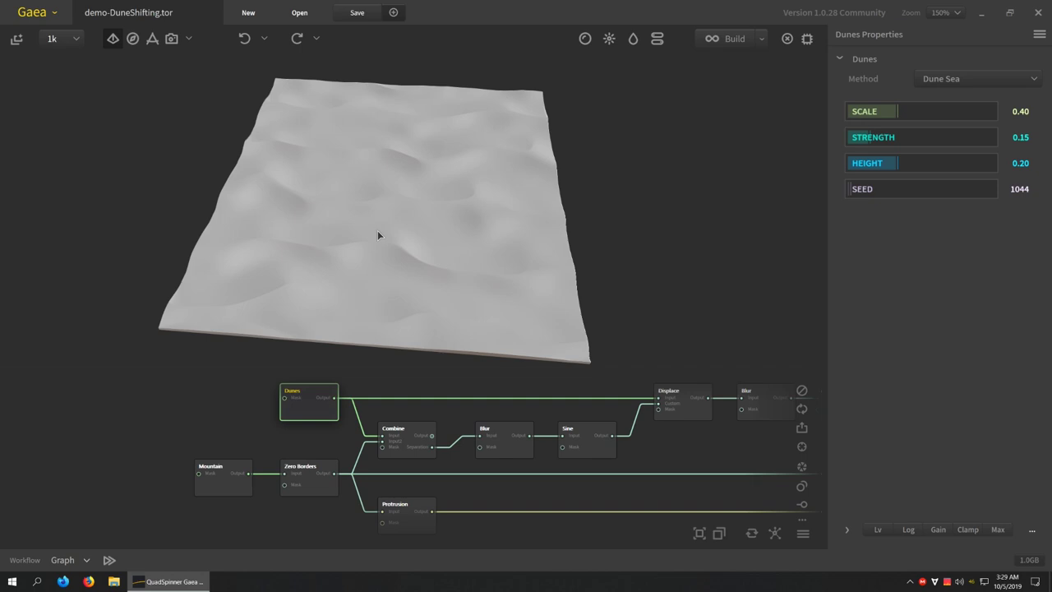
drag(244, 247, 369, 292)
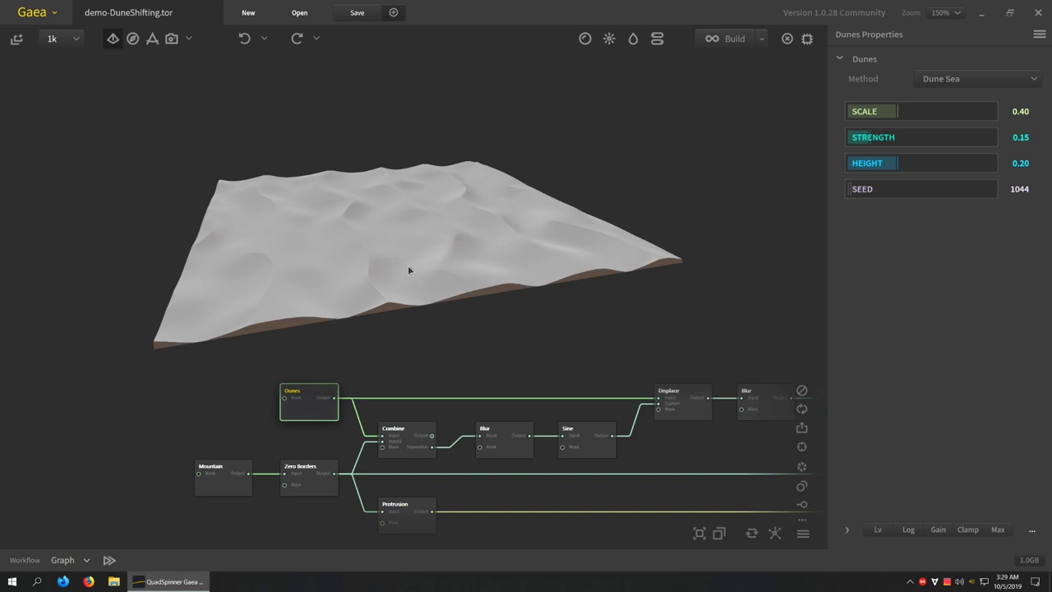
mouse_move(407, 265)
mouse_down()
mouse_move(393, 246)
mouse_move(422, 272)
mouse_move(403, 277)
mouse_move(392, 261)
mouse_move(419, 259)
mouse_up()
scroll(400, 257, up, 3)
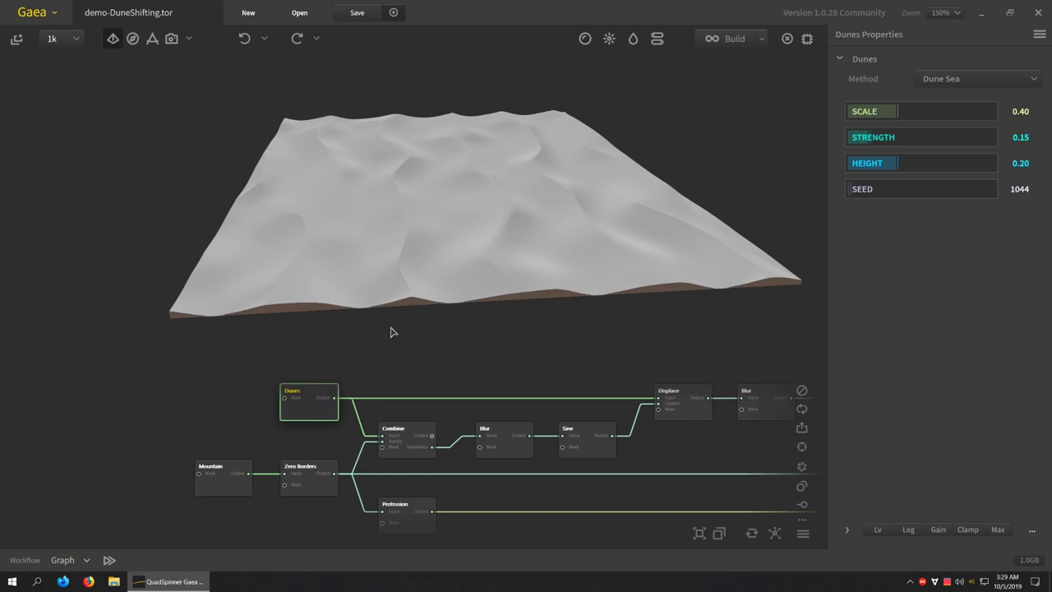
- Compare the Mountain and Dunes terrains with the first Combine node's merged result, and view the Combine node's available presets
click(222, 481)
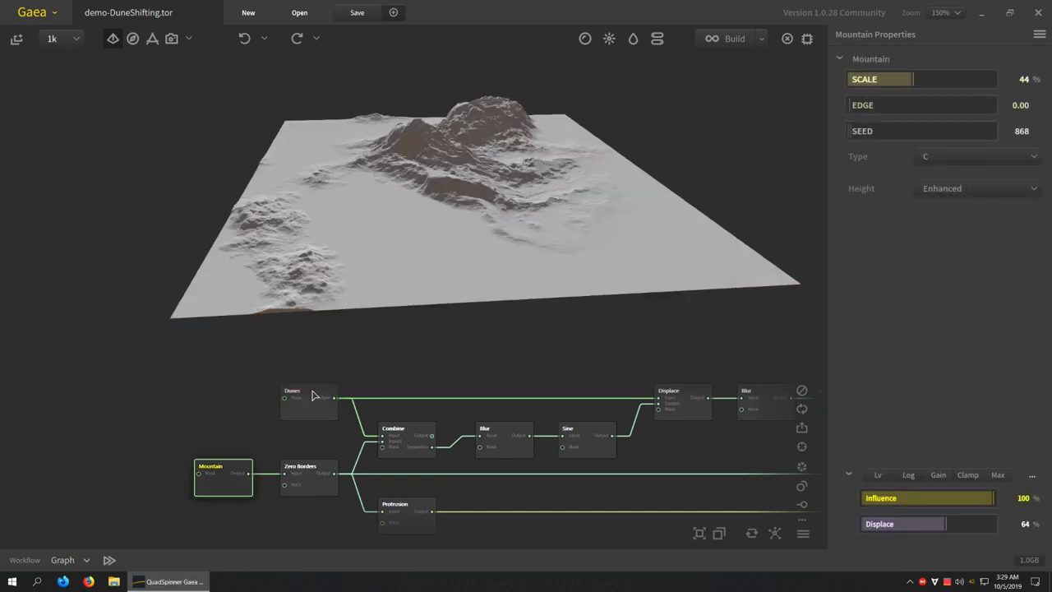
click(317, 396)
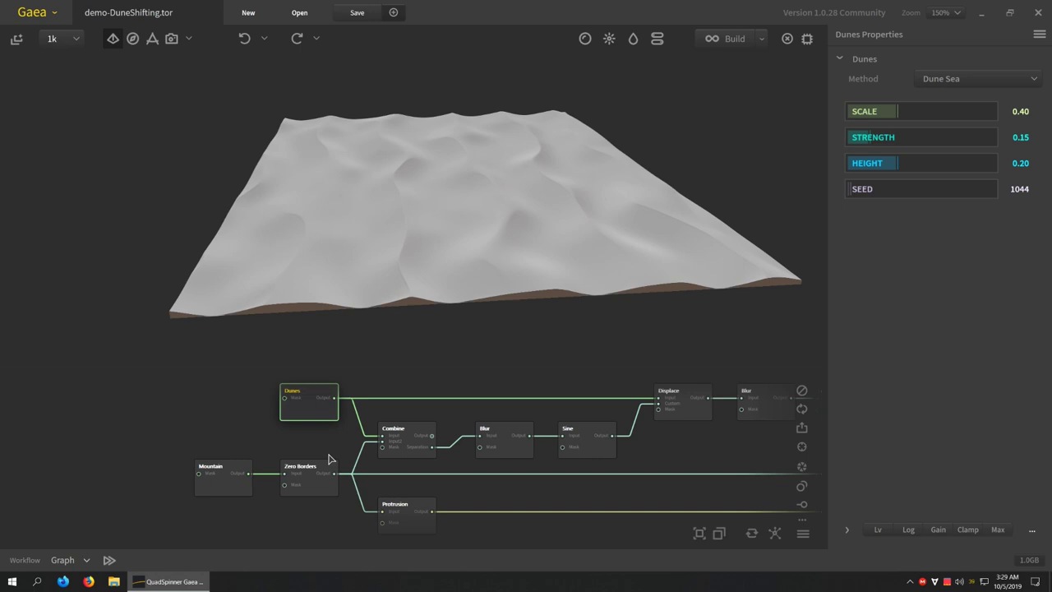
click(426, 446)
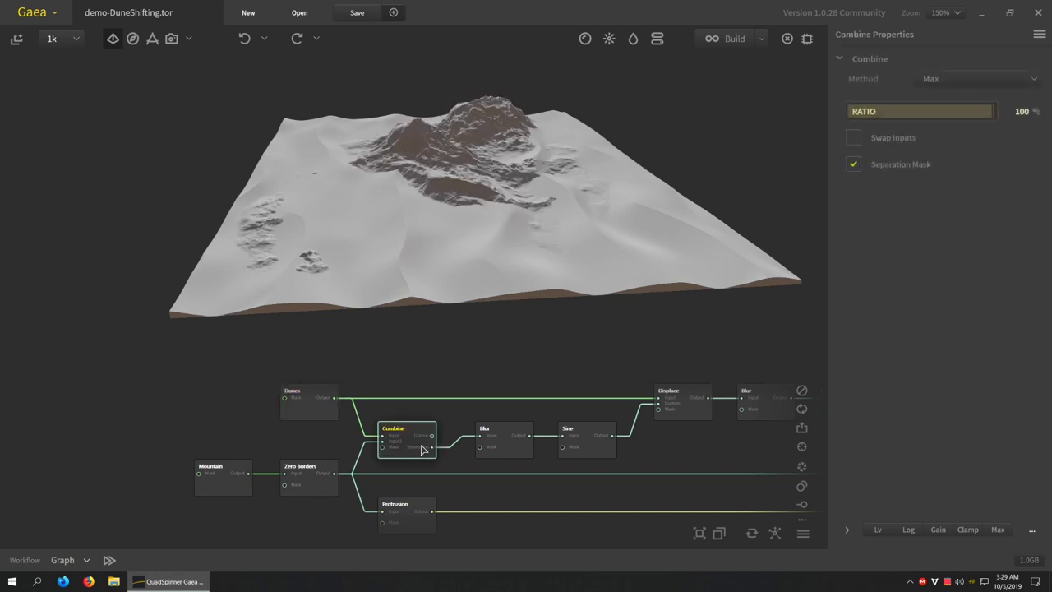
drag(495, 252, 477, 238)
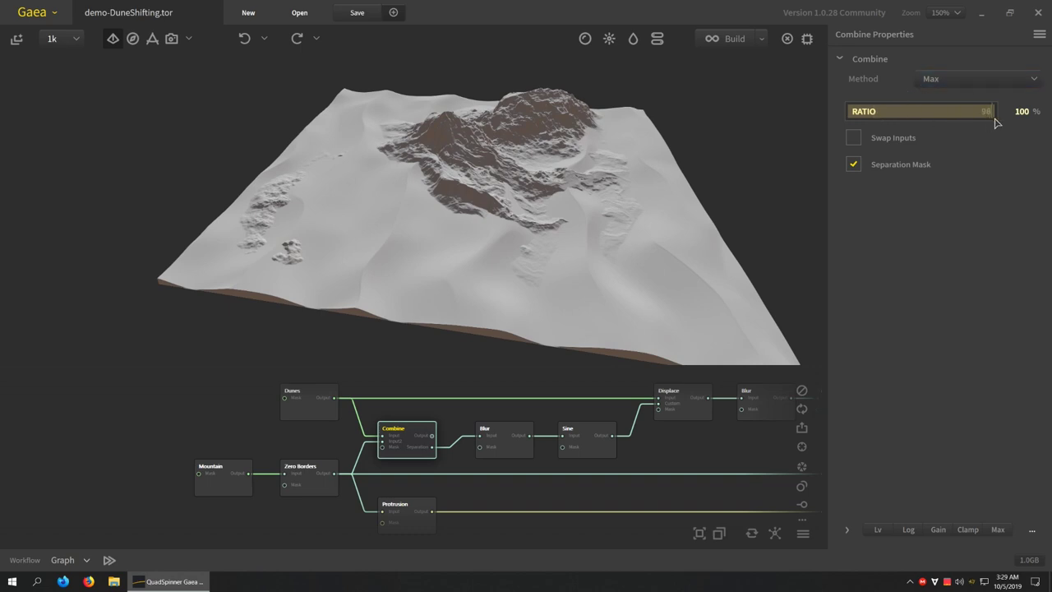
click(1039, 35)
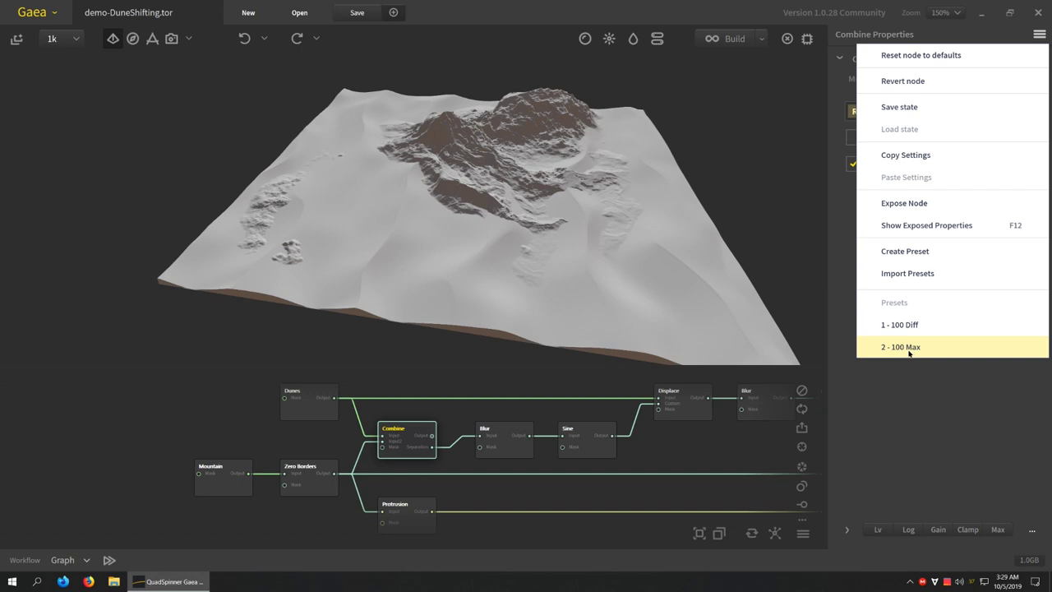
click(912, 415)
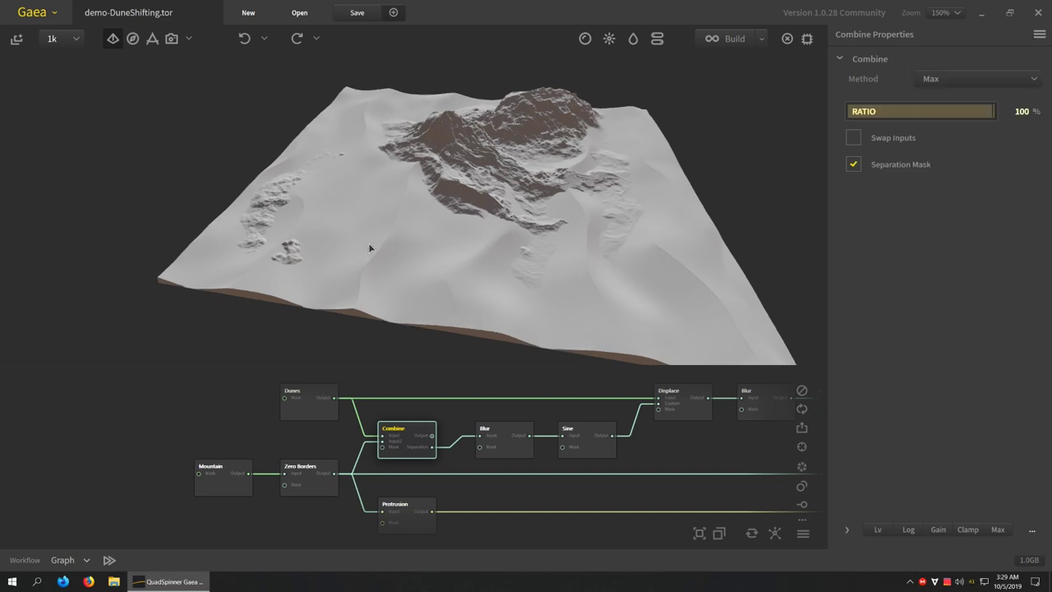
drag(369, 248, 424, 266)
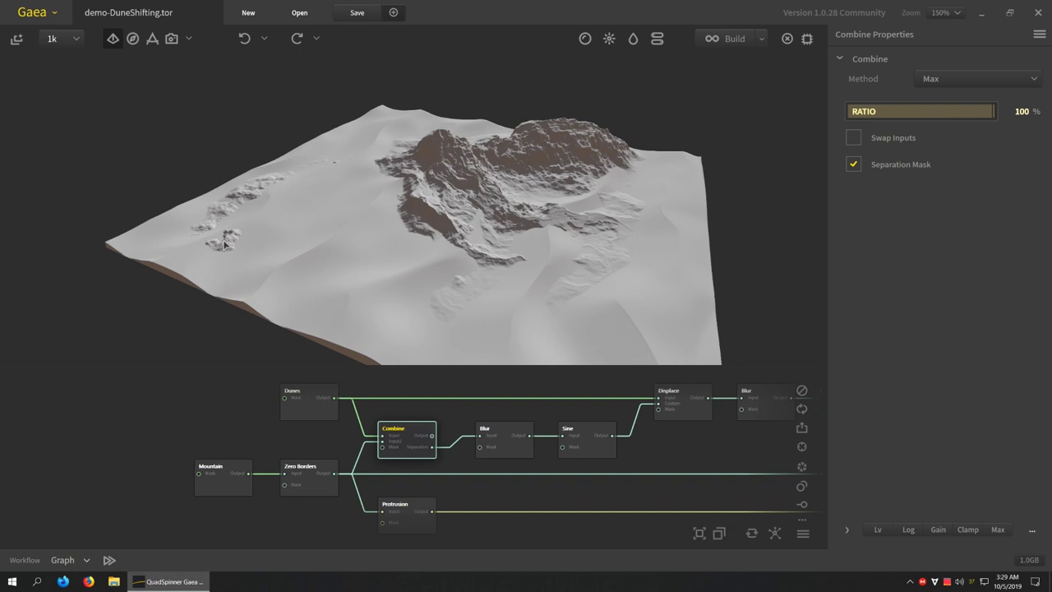
drag(223, 243, 394, 272)
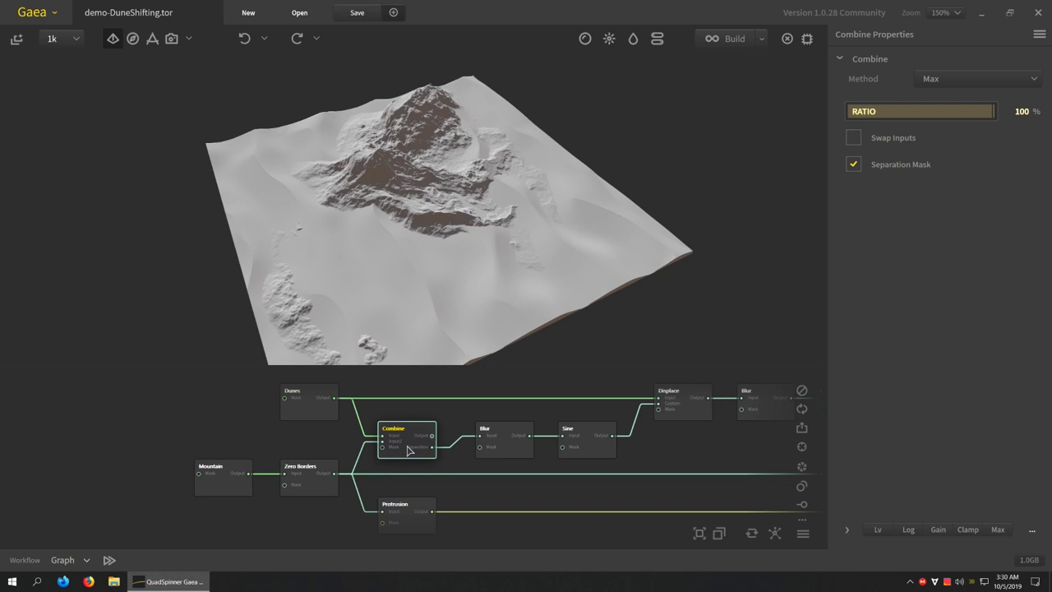
- Open a secondary 2D preview beside the terrain and set it to show the Combine node's Separation output
scroll(410, 450, up, 5)
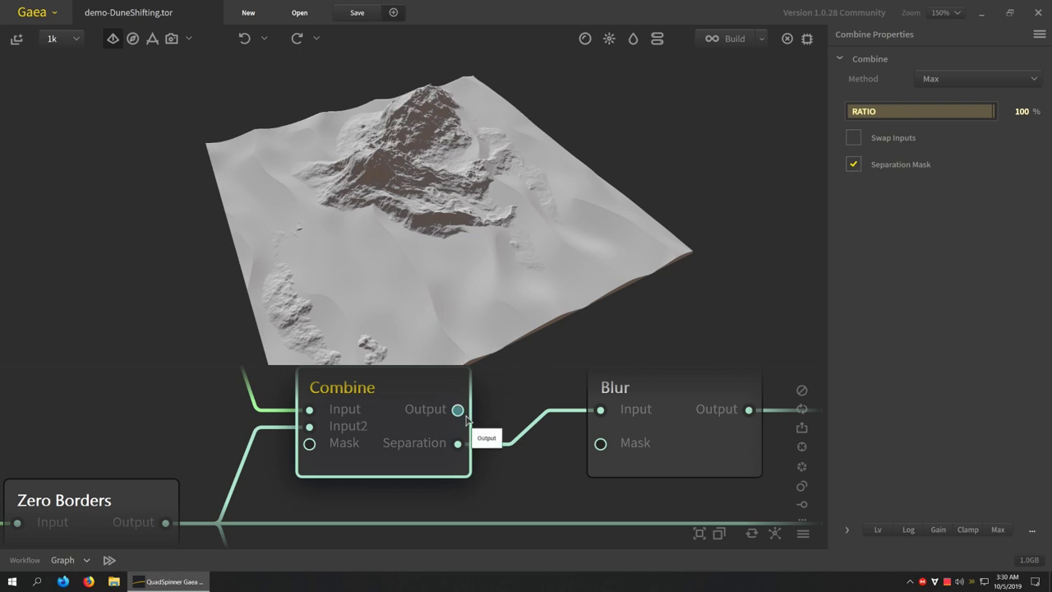
scroll(465, 419, down, 5)
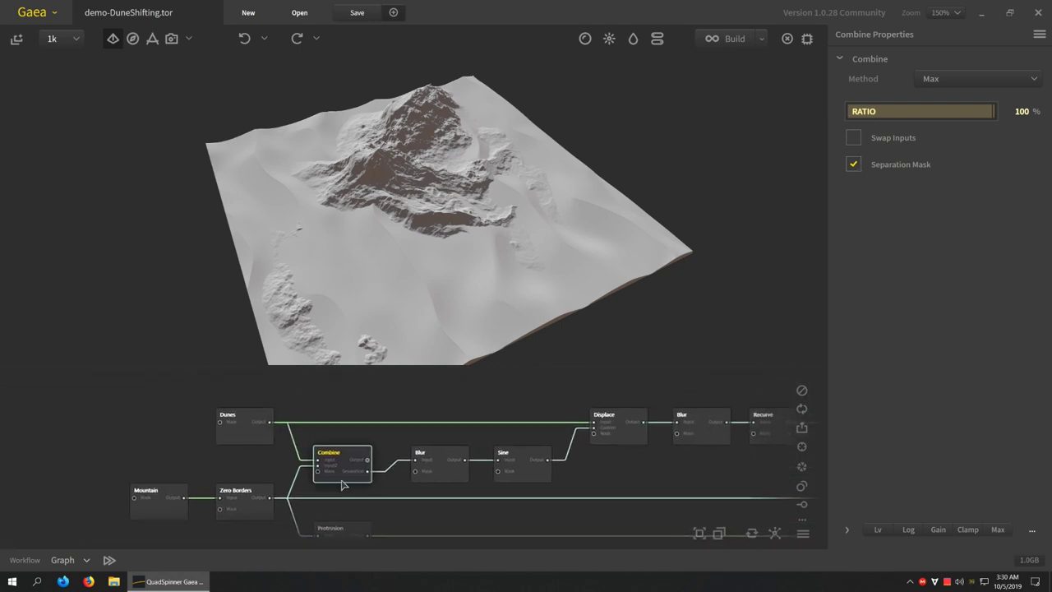
click(171, 39)
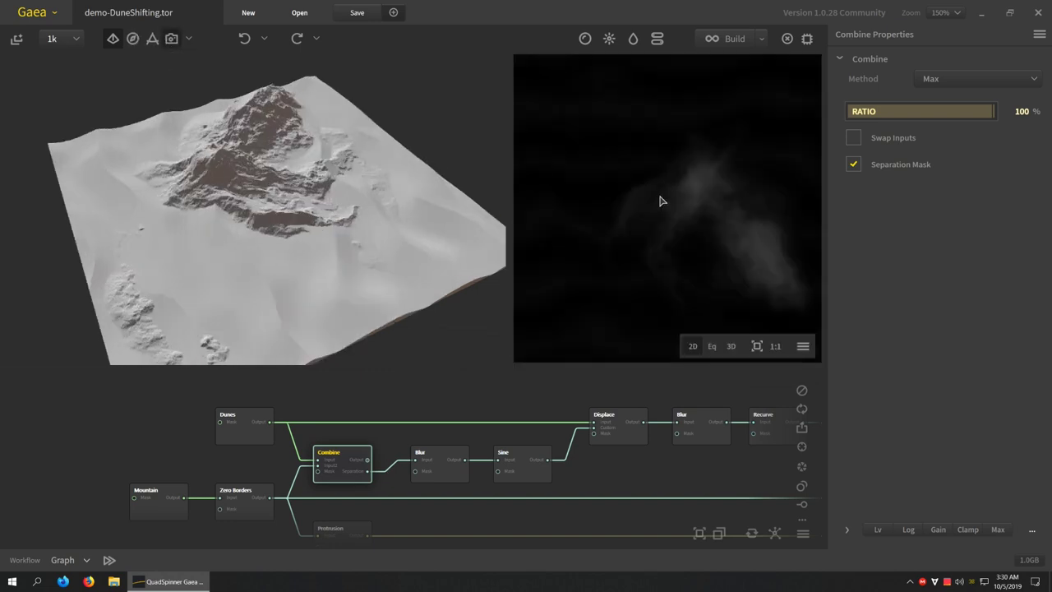
right_click(716, 243)
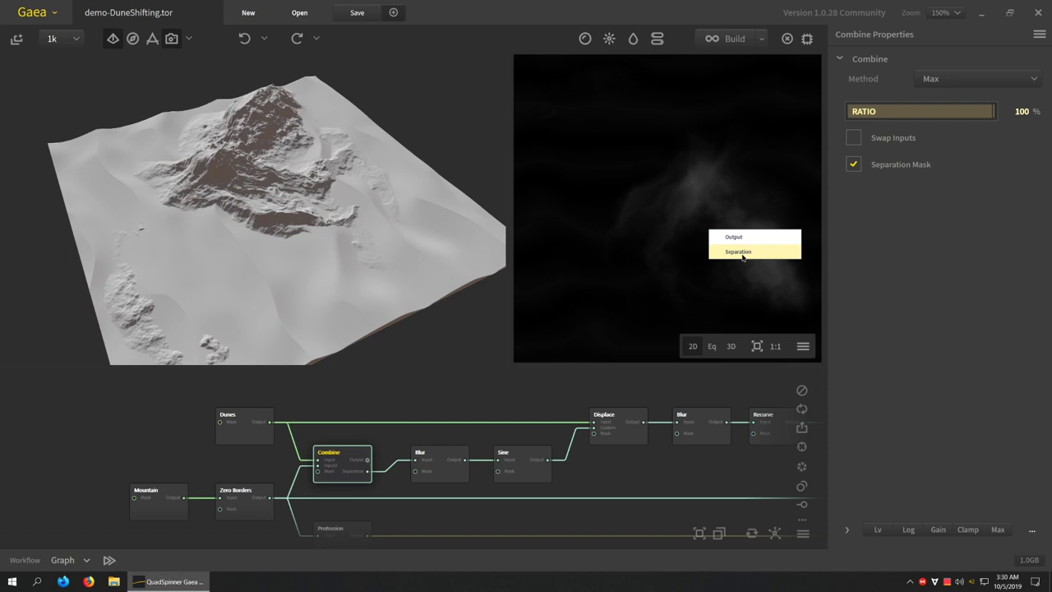
click(736, 251)
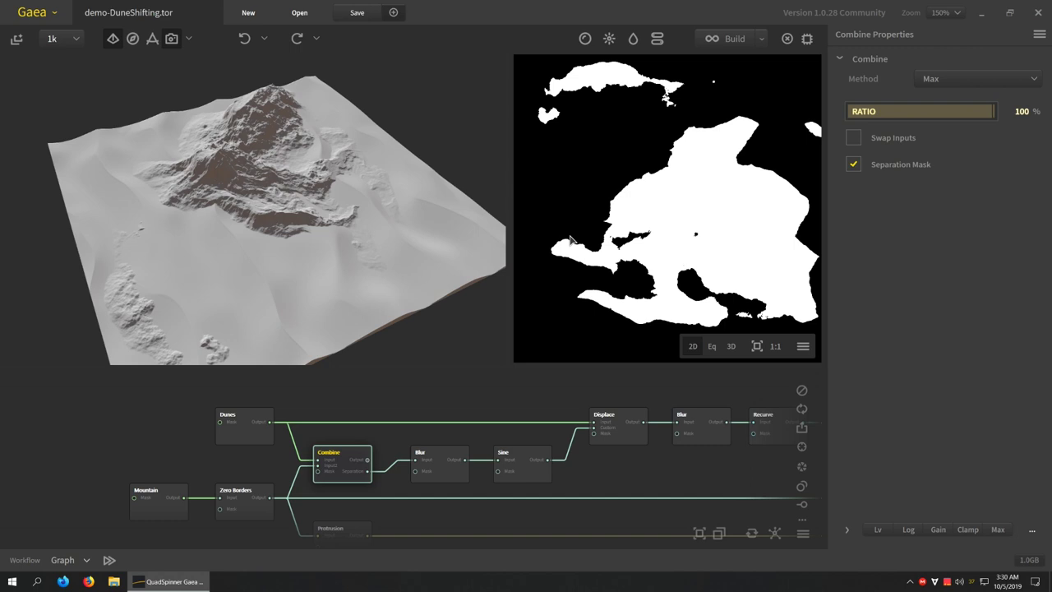
- Compare the Blur and Sine nodes' effects on the separation mask in both the 3D and 2D previews
click(449, 472)
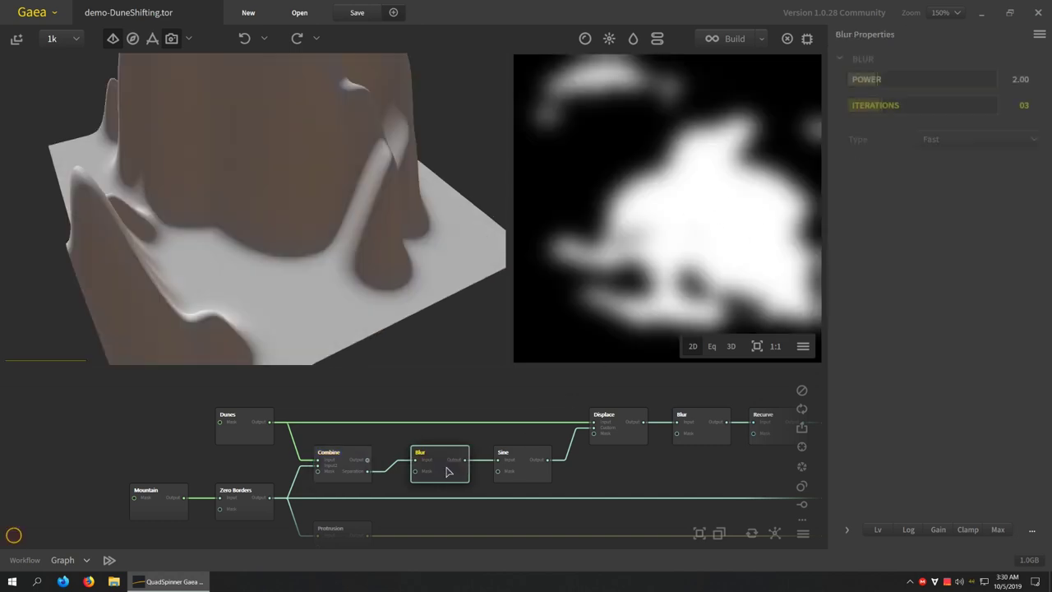
click(523, 465)
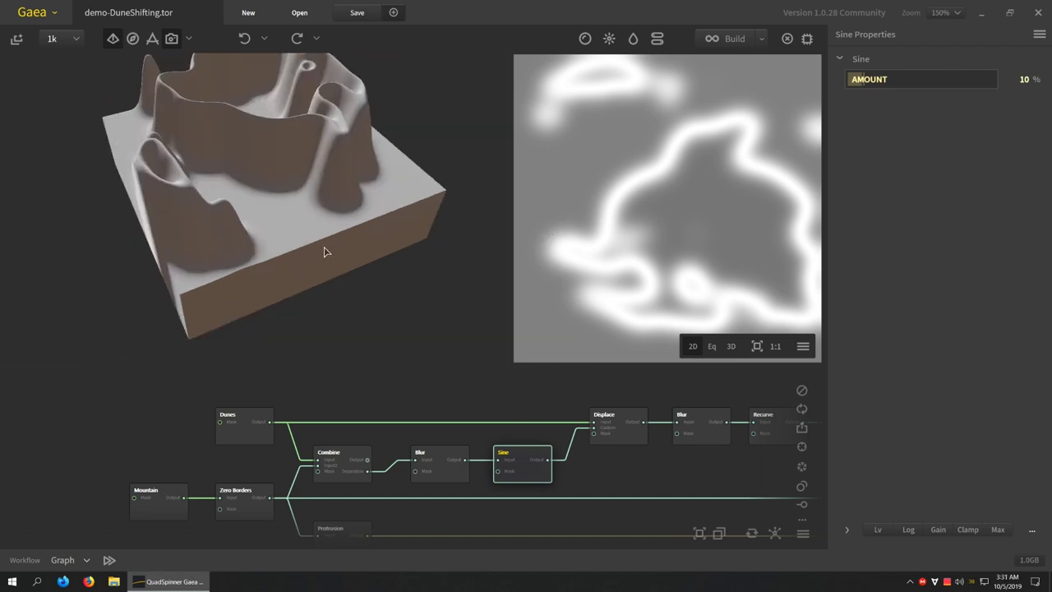
drag(324, 251, 283, 241)
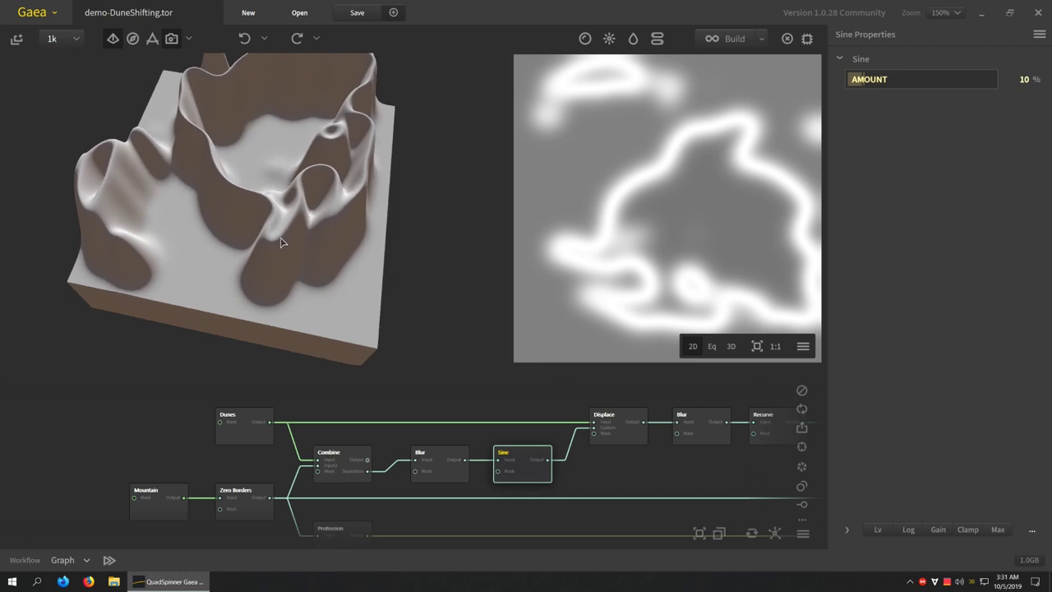
click(445, 477)
click(529, 481)
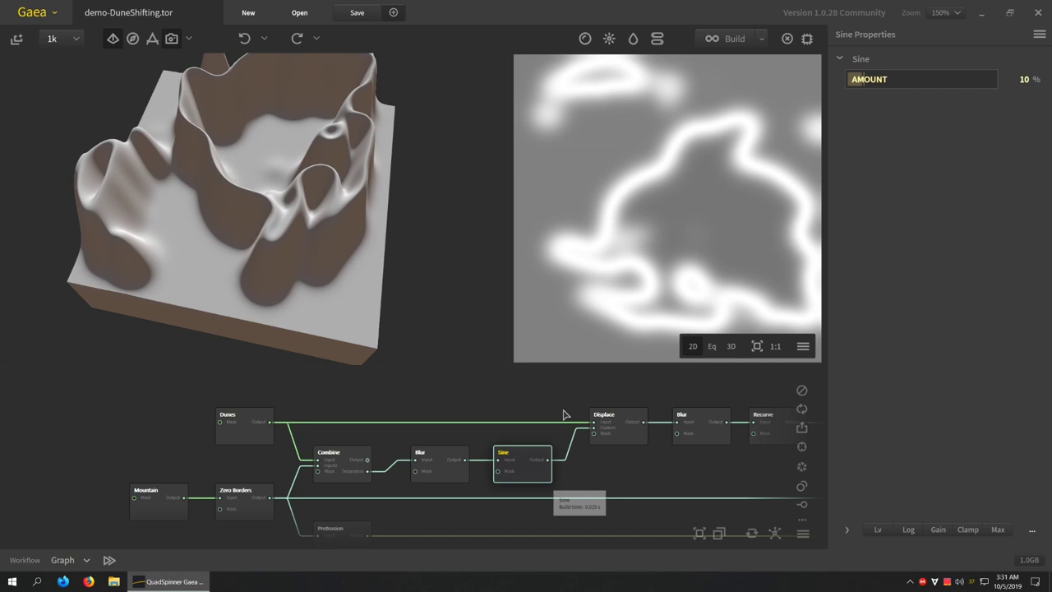
- Compare the original Dunes terrain with the Displace node's result, examining the node's connections and the displaced dunes up close
click(250, 424)
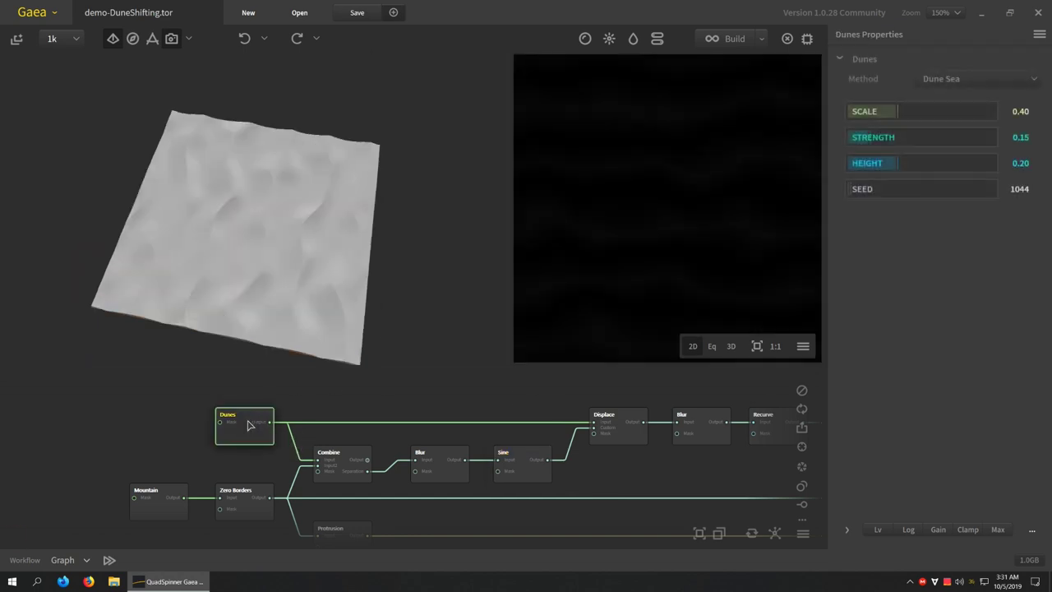
click(622, 424)
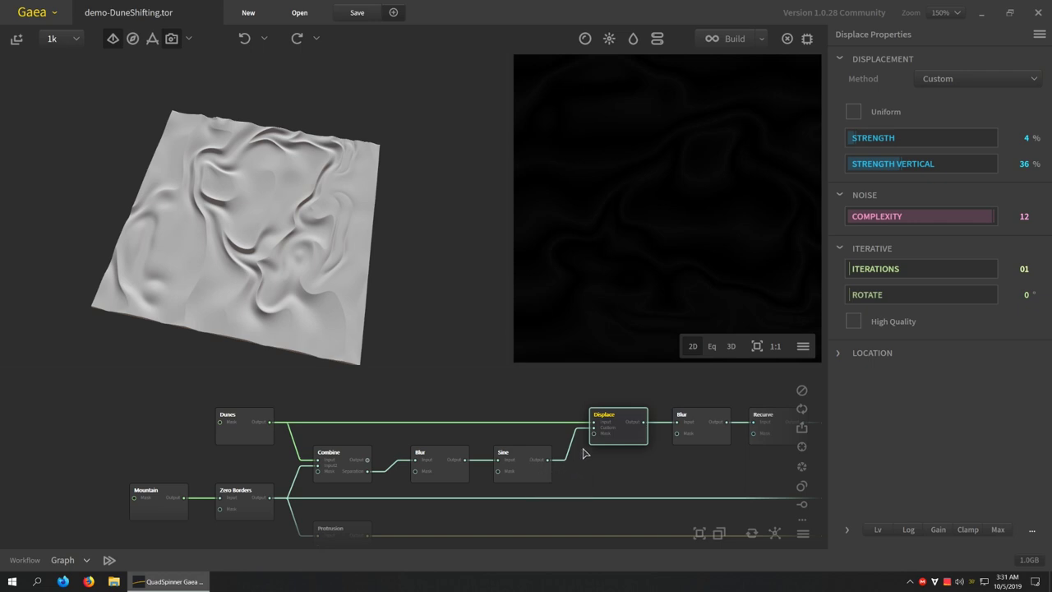
scroll(594, 433, up, 4)
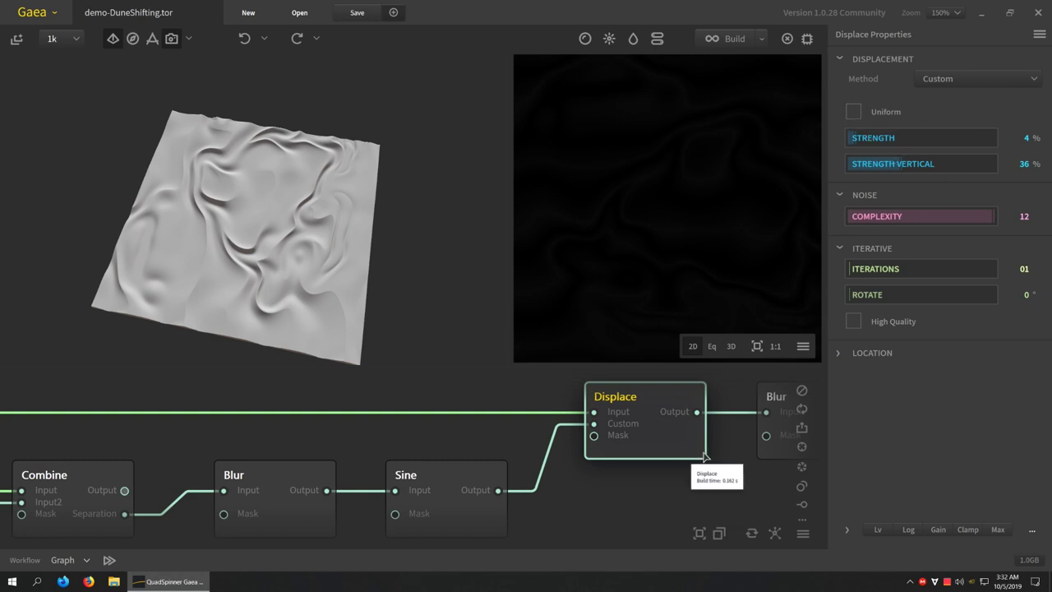
scroll(707, 450, down, 3)
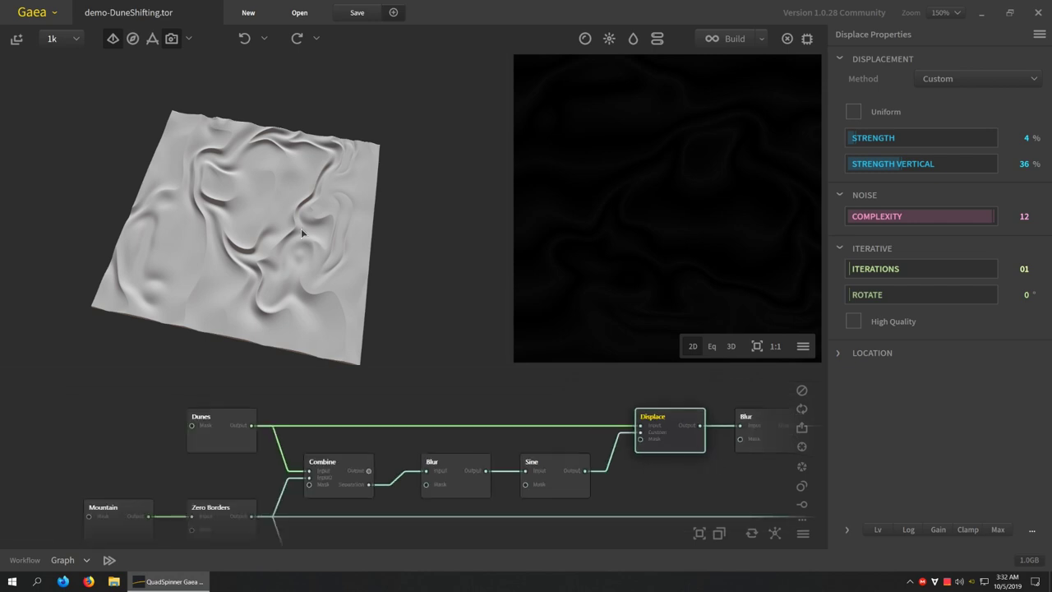
middle_drag(740, 444, 458, 442)
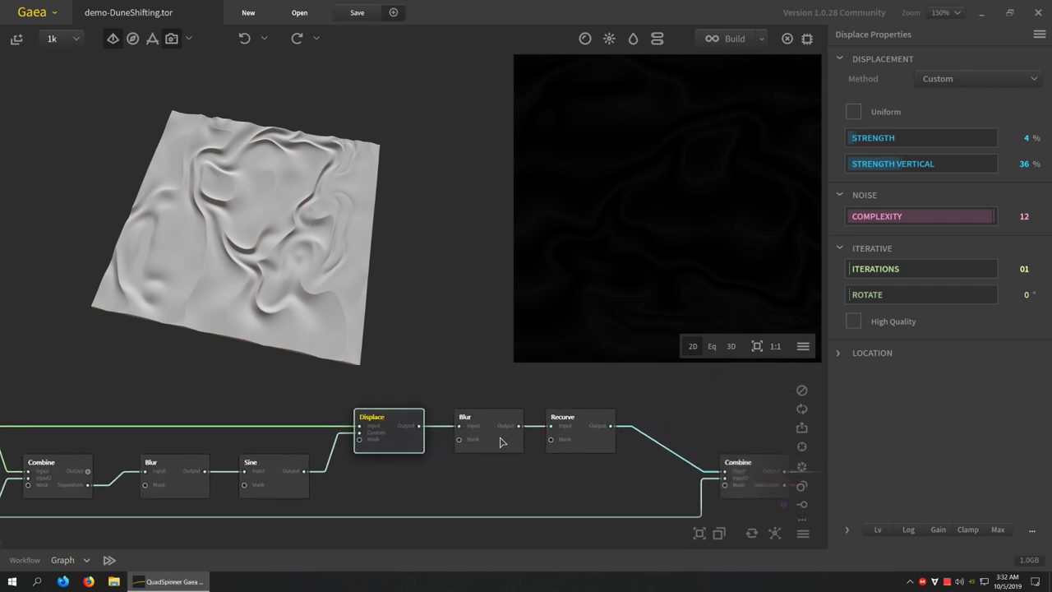
drag(208, 249, 199, 325)
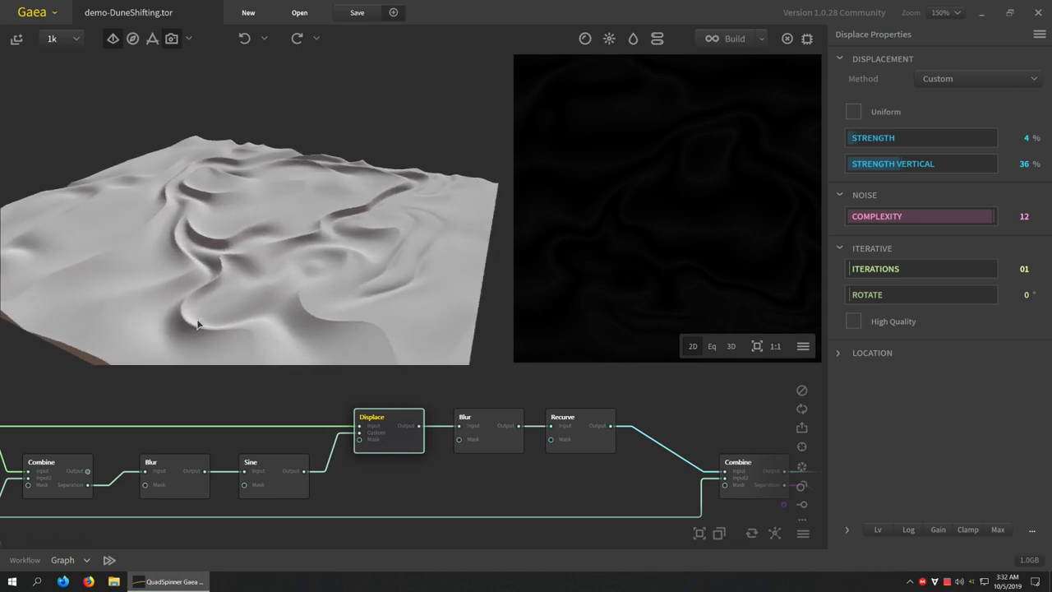
- Compare the effects of the Blur and Recurve nodes that follow Displace, examining the dunes from high and low angles
click(501, 442)
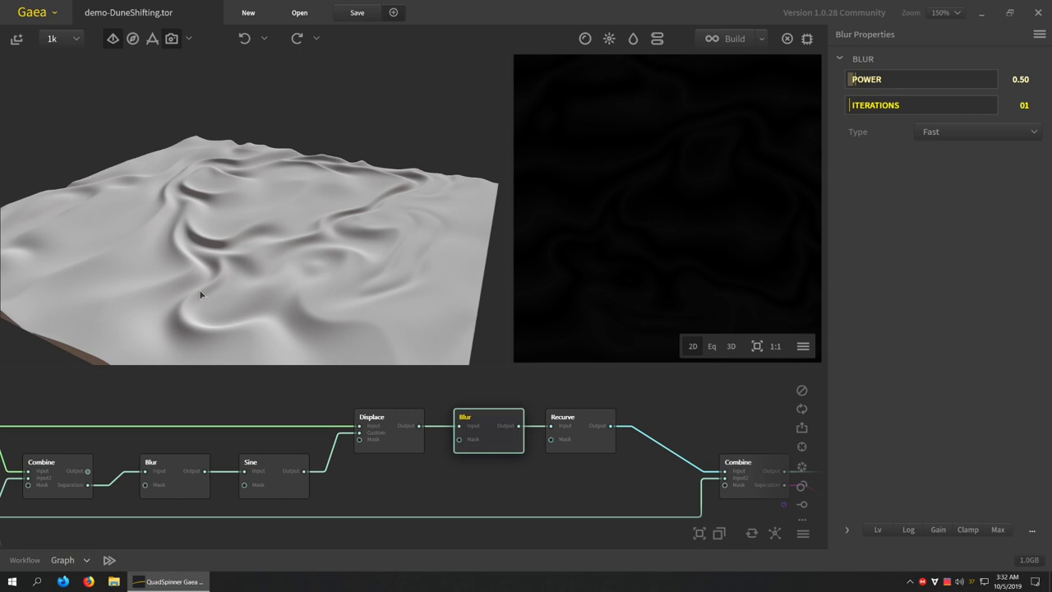
drag(199, 294, 243, 258)
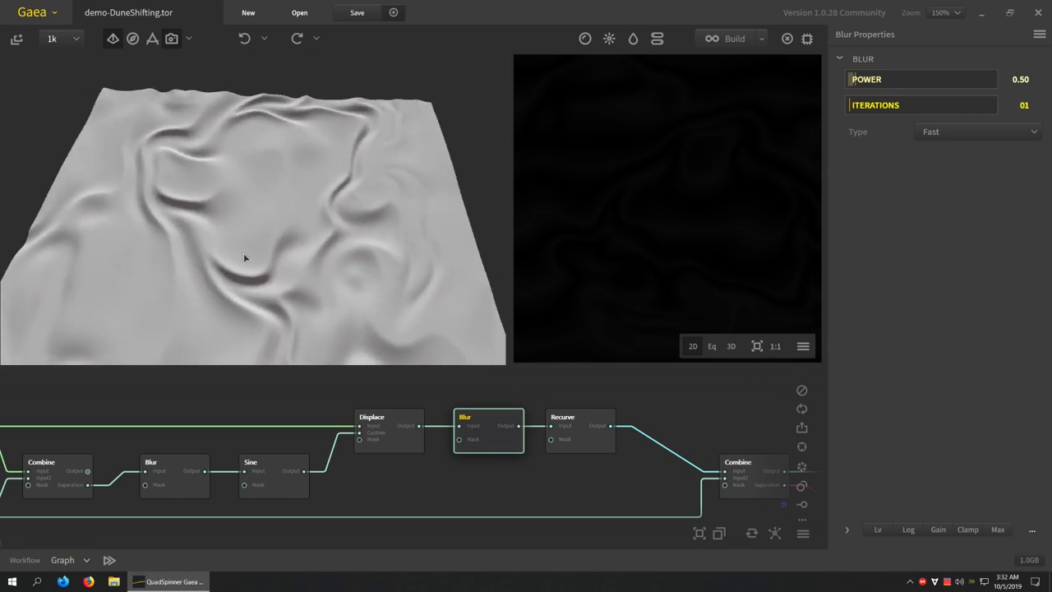
click(588, 447)
scroll(330, 245, down, 2)
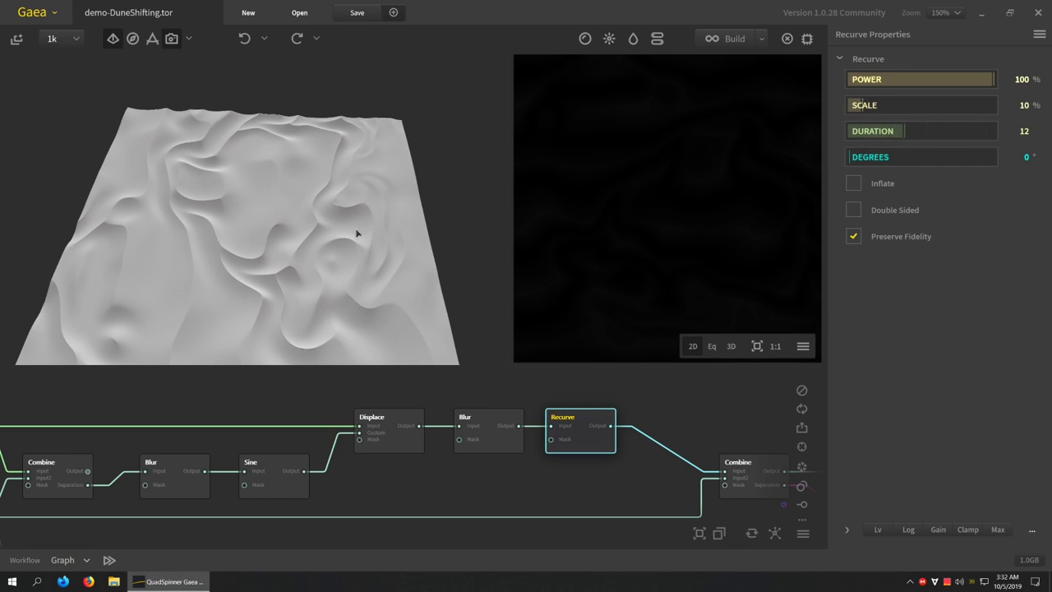
drag(340, 252, 121, 317)
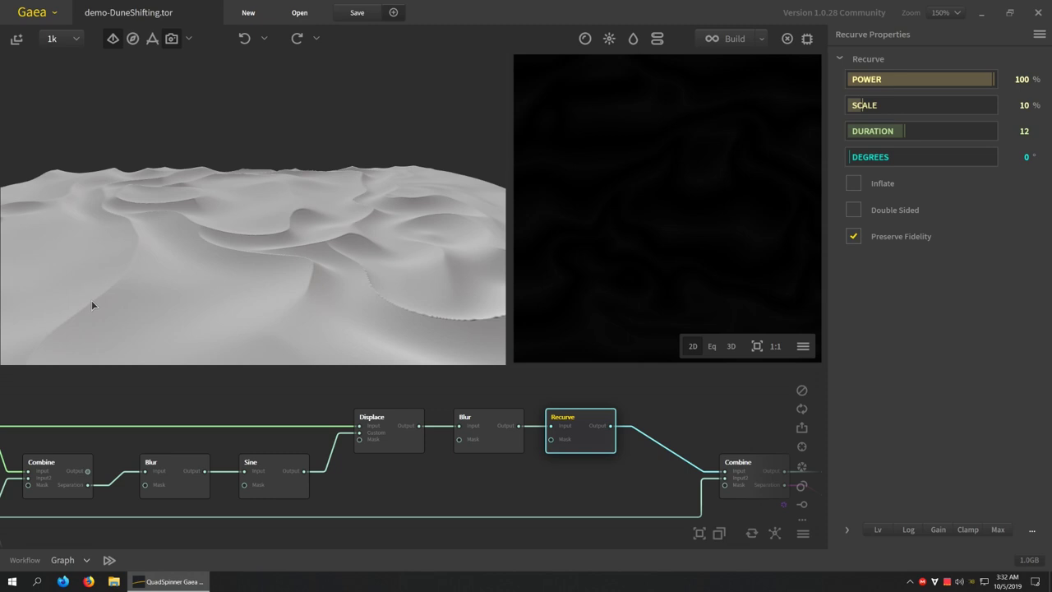
scroll(202, 263, down, 5)
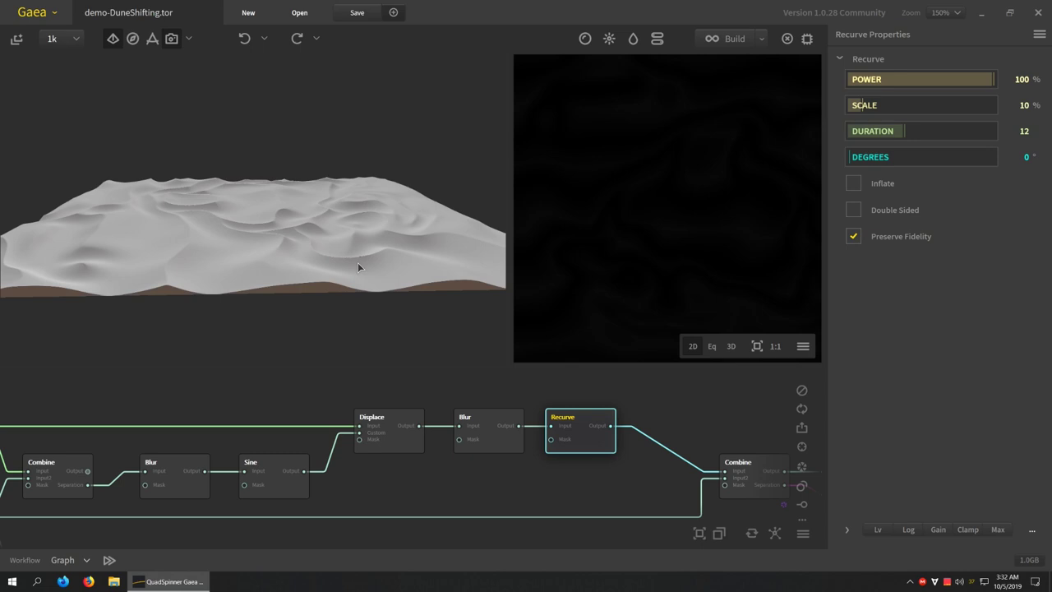
drag(357, 266, 348, 219)
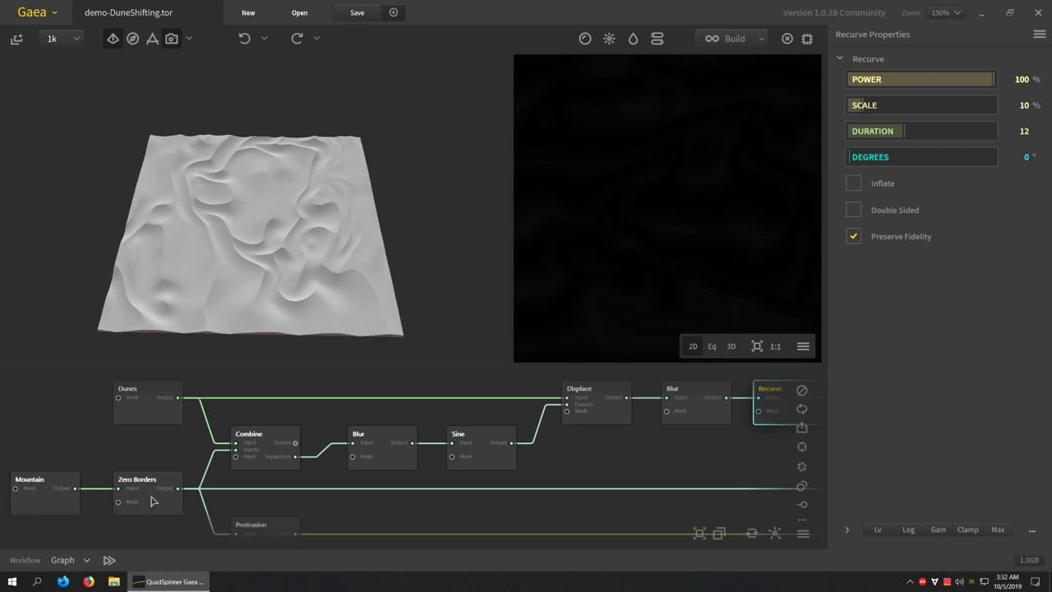
- Examine the second Combine node's merged mountain and dunes, and its coloring by the Sandy SatMaps node, from several angles
click(427, 430)
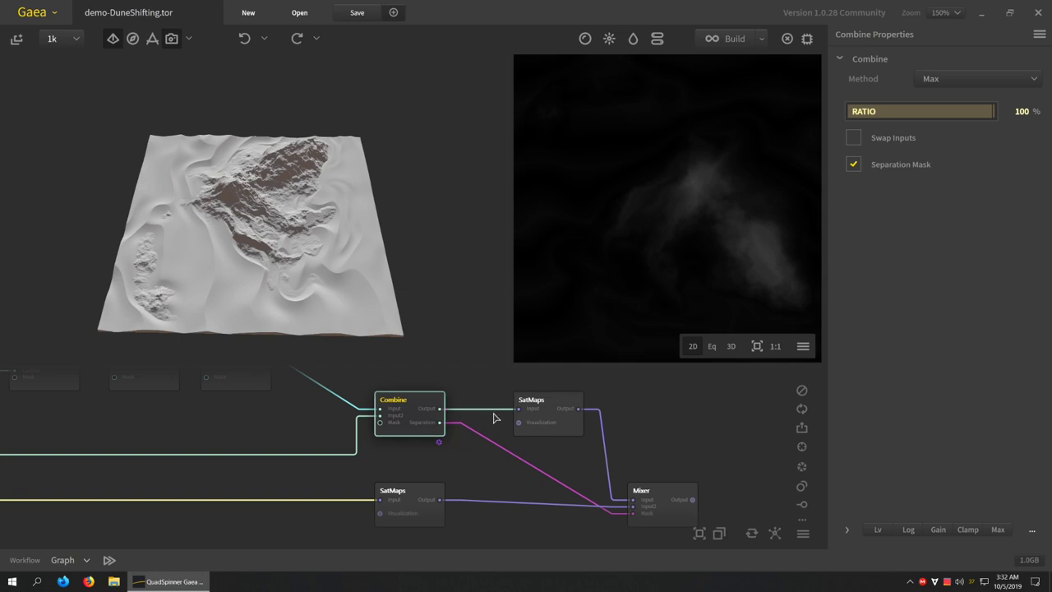
scroll(233, 246, up, 3)
drag(242, 262, 310, 276)
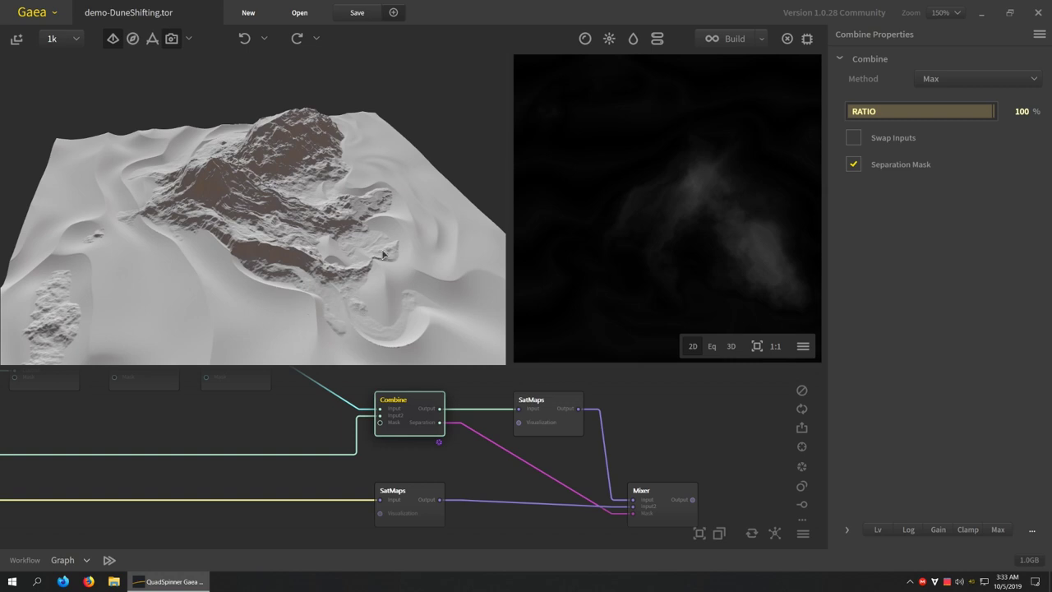
drag(378, 167, 306, 279)
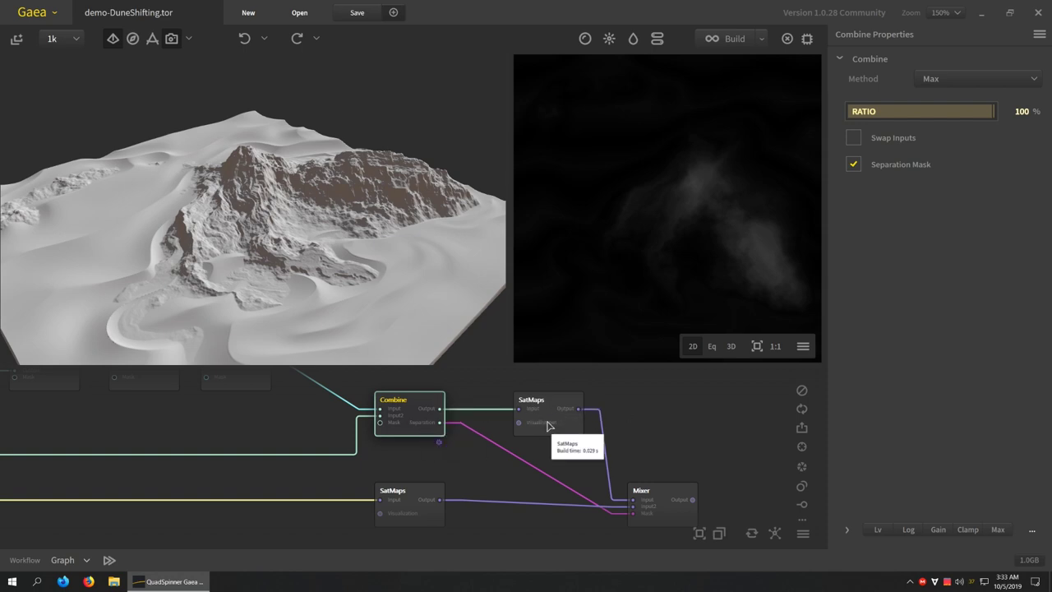
click(549, 427)
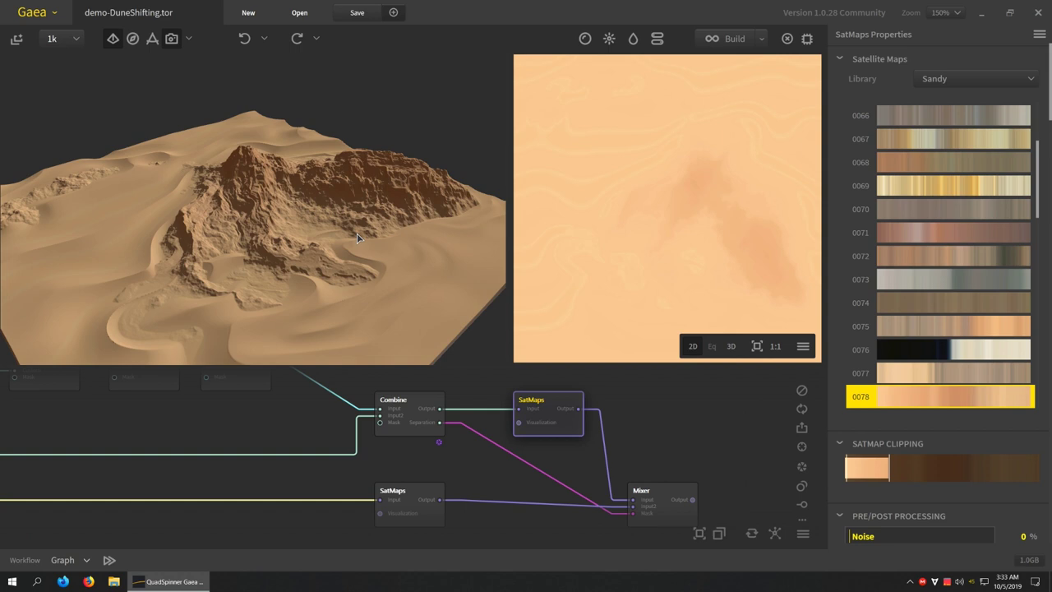
drag(384, 251, 239, 242)
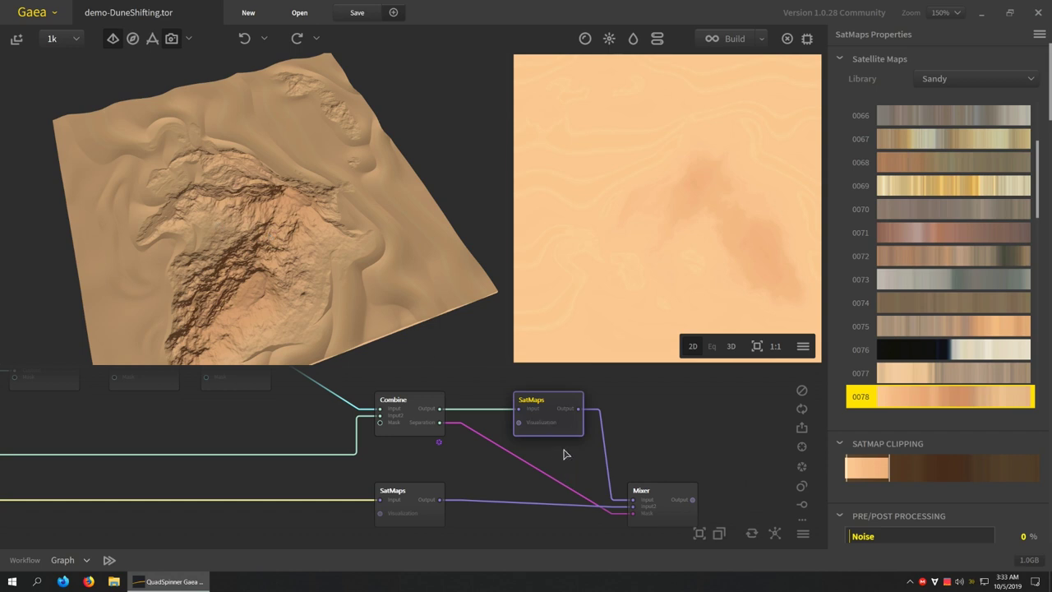
- Trace the rock color branch by viewing the Zero Borders, Protrusion and Rocky SatMaps nodes' results
middle_drag(220, 493, 355, 481)
scroll(356, 481, down, 1)
scroll(207, 505, down, 1)
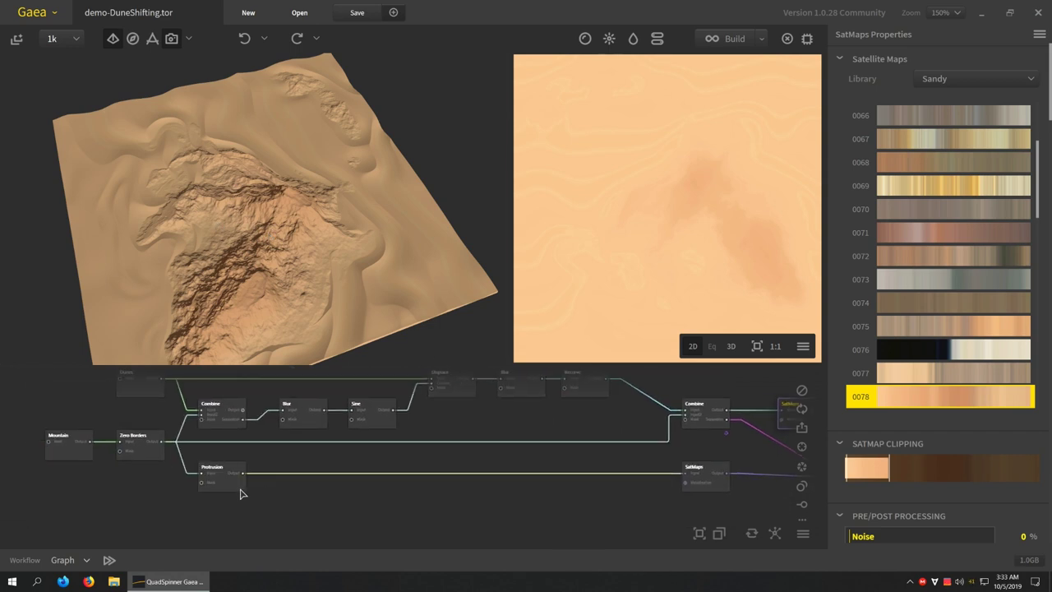
click(142, 452)
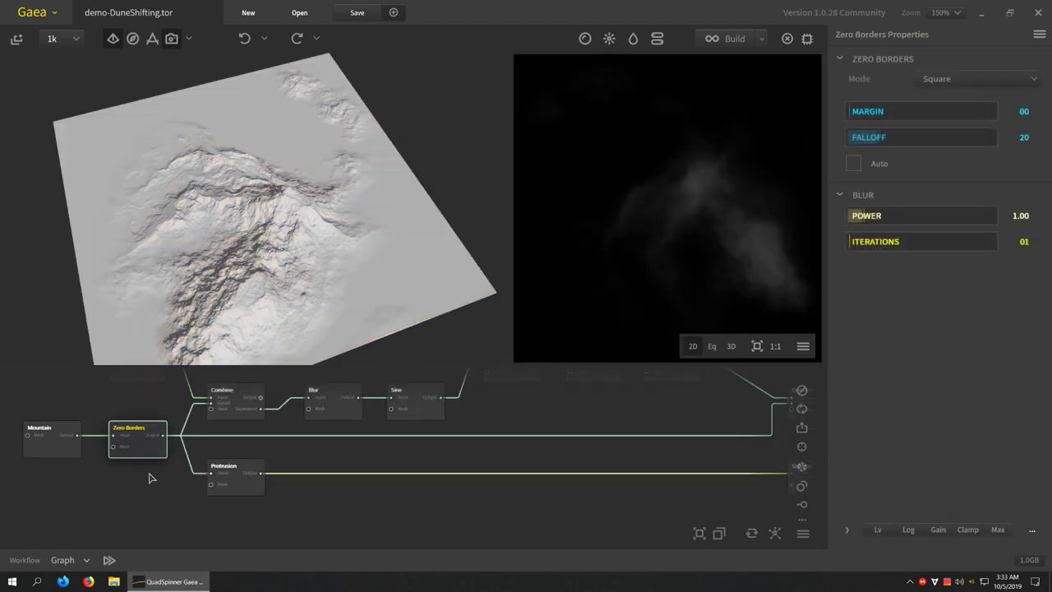
scroll(140, 448, up, 2)
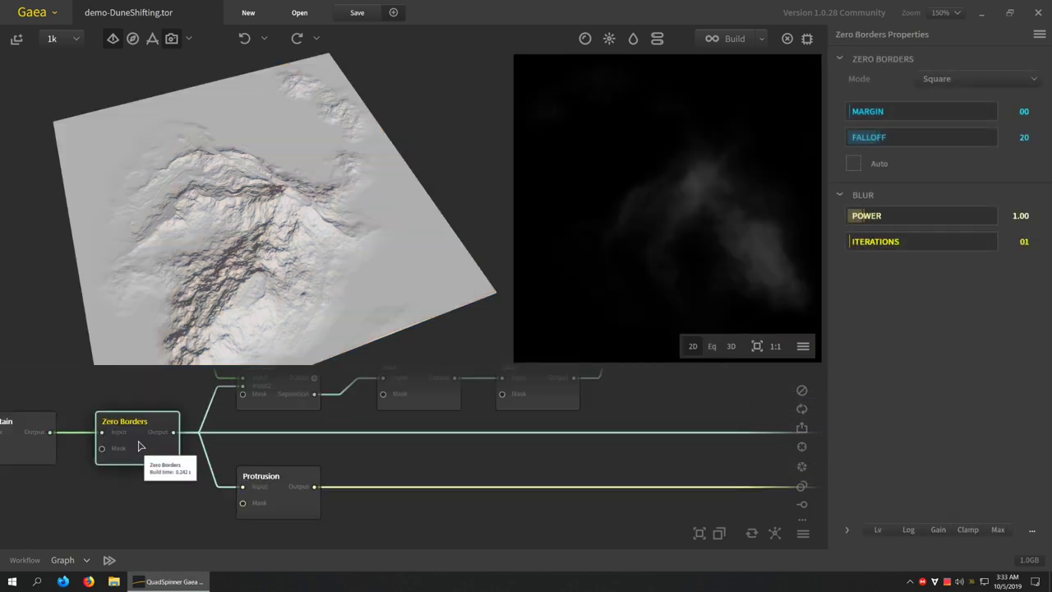
click(300, 495)
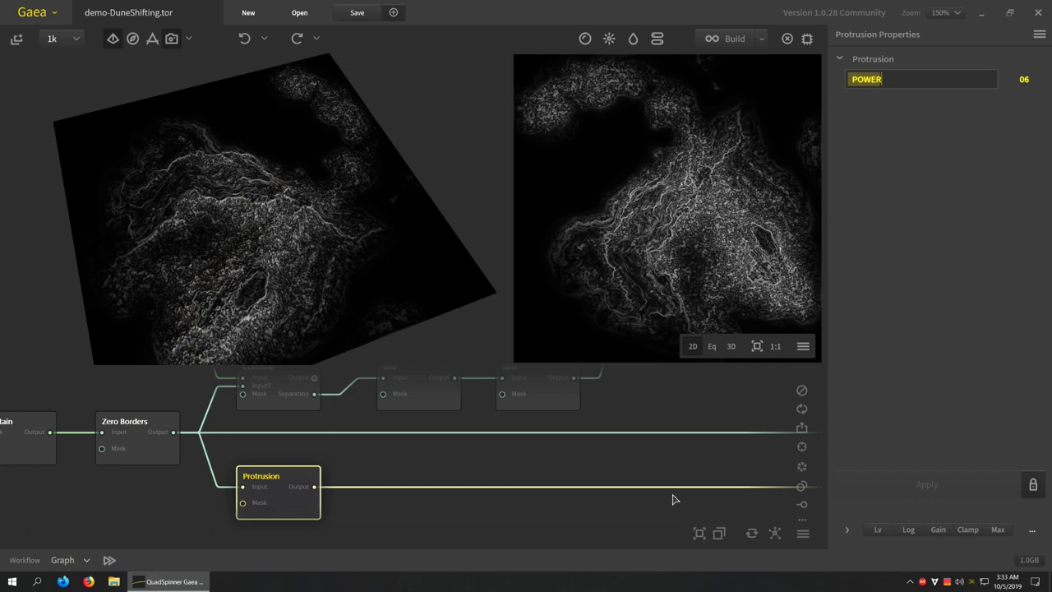
middle_drag(674, 497, 375, 519)
middle_drag(711, 493, 406, 477)
click(447, 482)
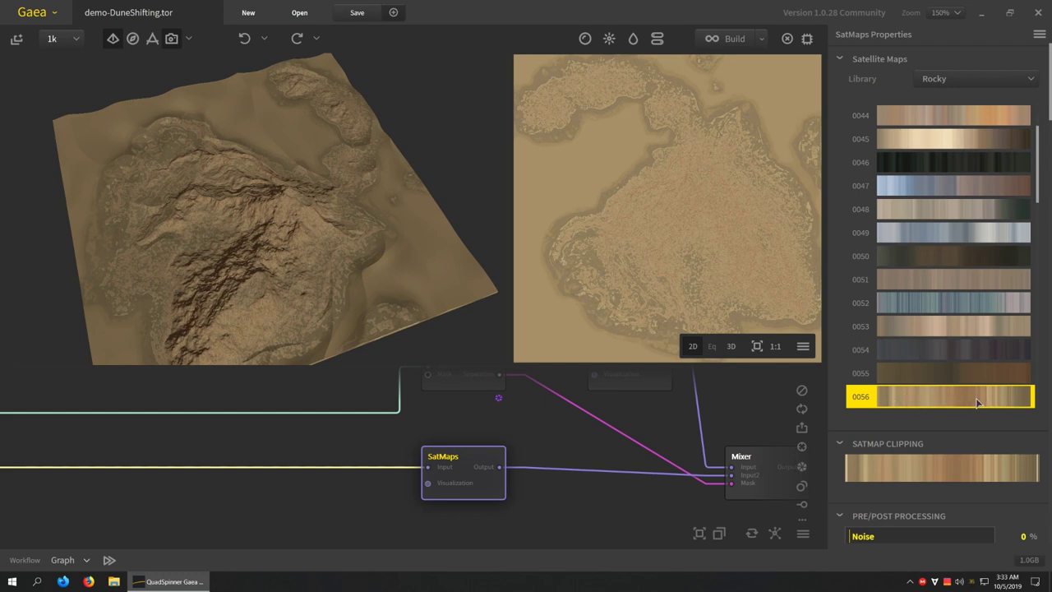
drag(391, 312, 307, 333)
- View the Mixer node's blended colors and follow its connections from both SatMaps nodes and the second Combine's Separation output
middle_drag(698, 485, 493, 514)
click(561, 508)
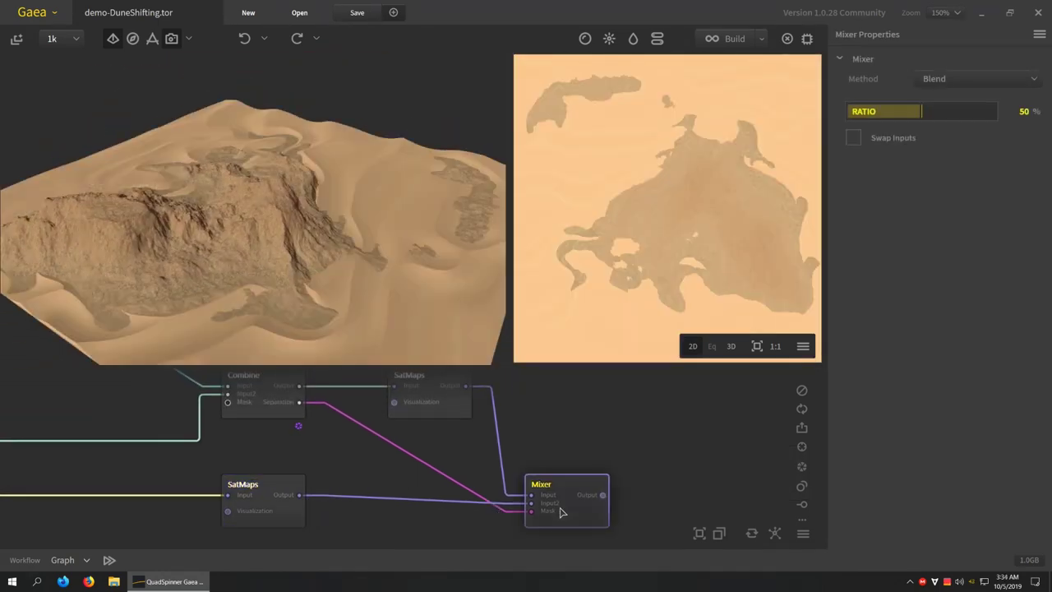
middle_drag(286, 451, 307, 472)
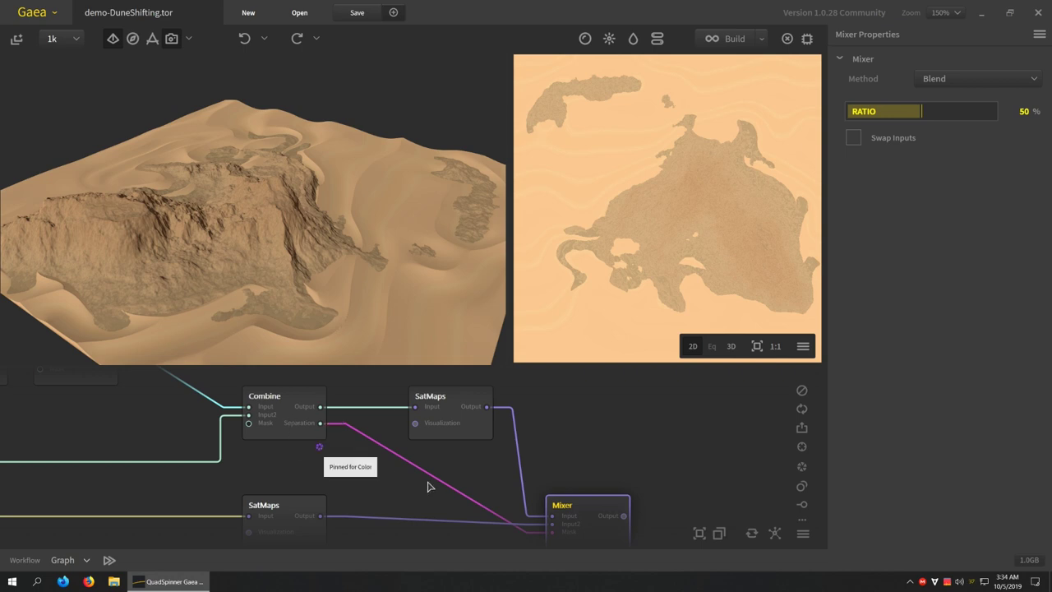
middle_drag(586, 504, 563, 460)
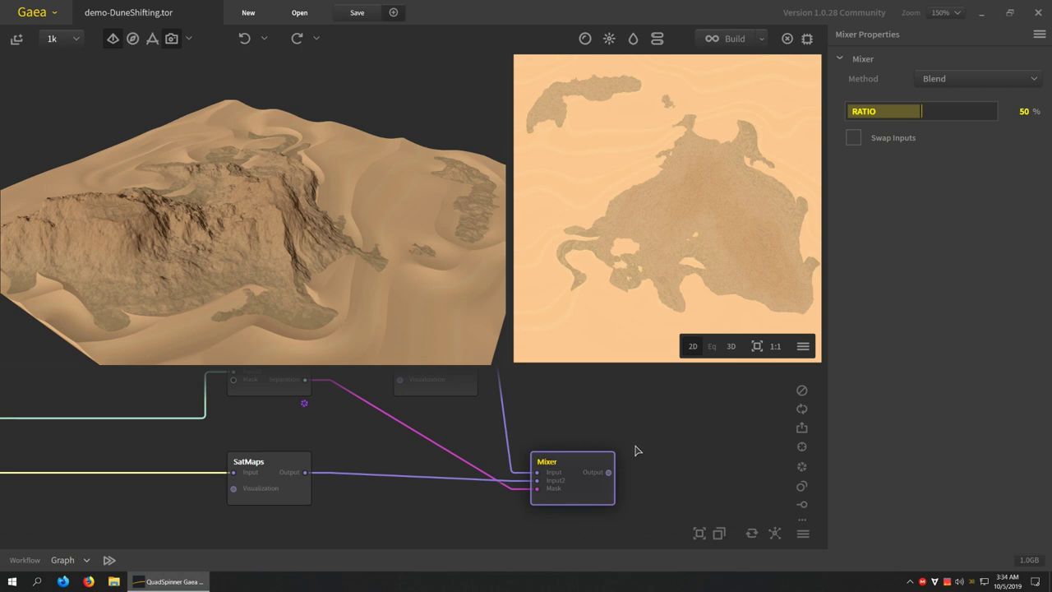
middle_drag(328, 401, 331, 425)
scroll(327, 426, down, 1)
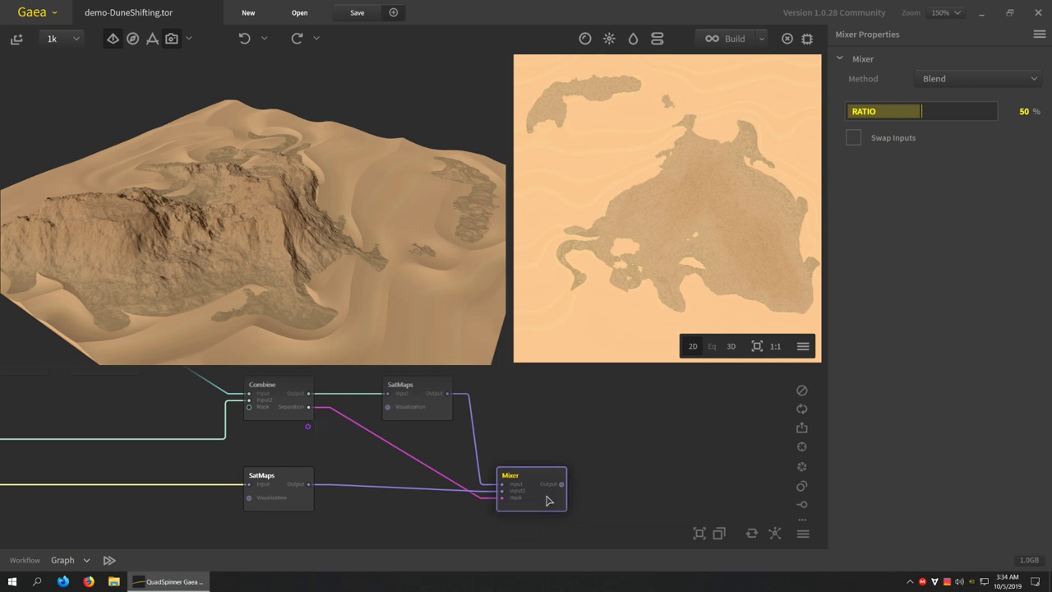
- Set the Mixer node's Ratio to 100% and inspect the colored terrain from different angles
click(990, 111)
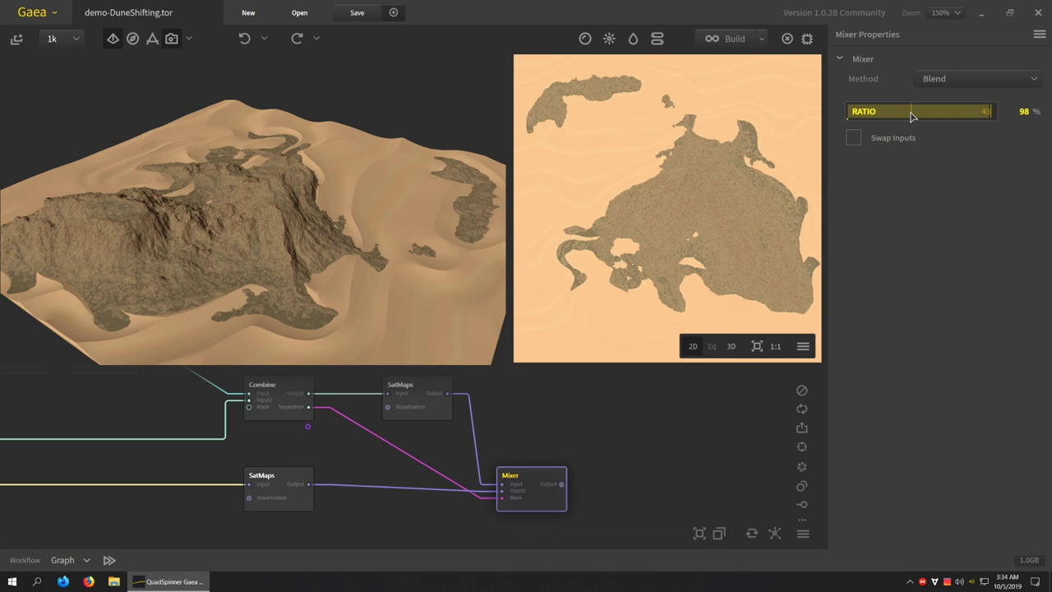
click(910, 112)
drag(910, 112, 972, 116)
drag(253, 294, 275, 290)
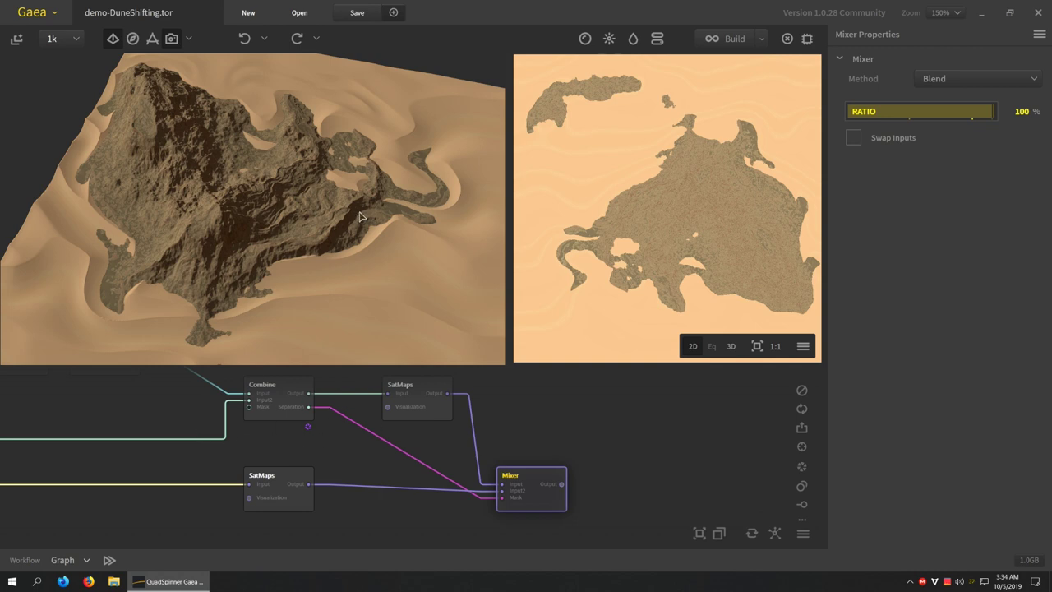
drag(359, 216, 350, 229)
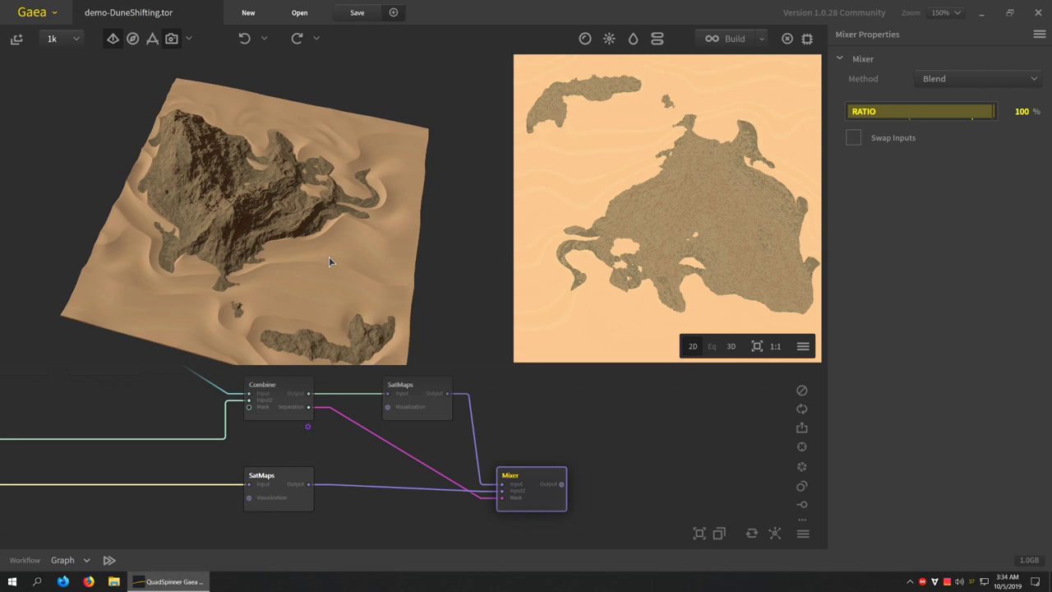
- Review the whole node graph, and show the first Combine node's Separation output in the 2D preview
middle_drag(345, 443, 427, 461)
scroll(427, 461, down, 1)
scroll(354, 486, down, 1)
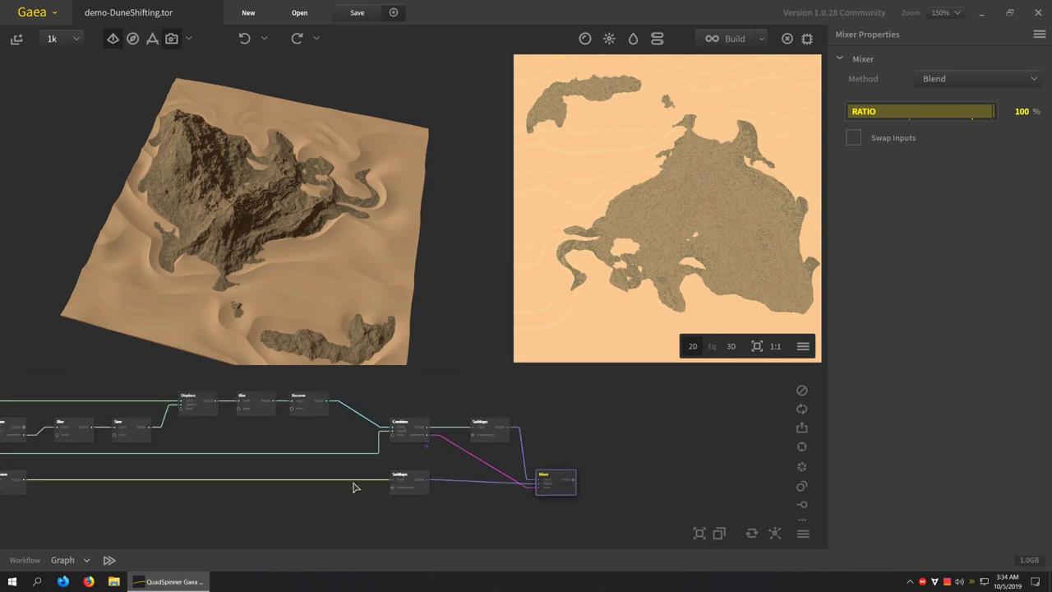
scroll(343, 498, down, 1)
middle_drag(343, 498, 479, 497)
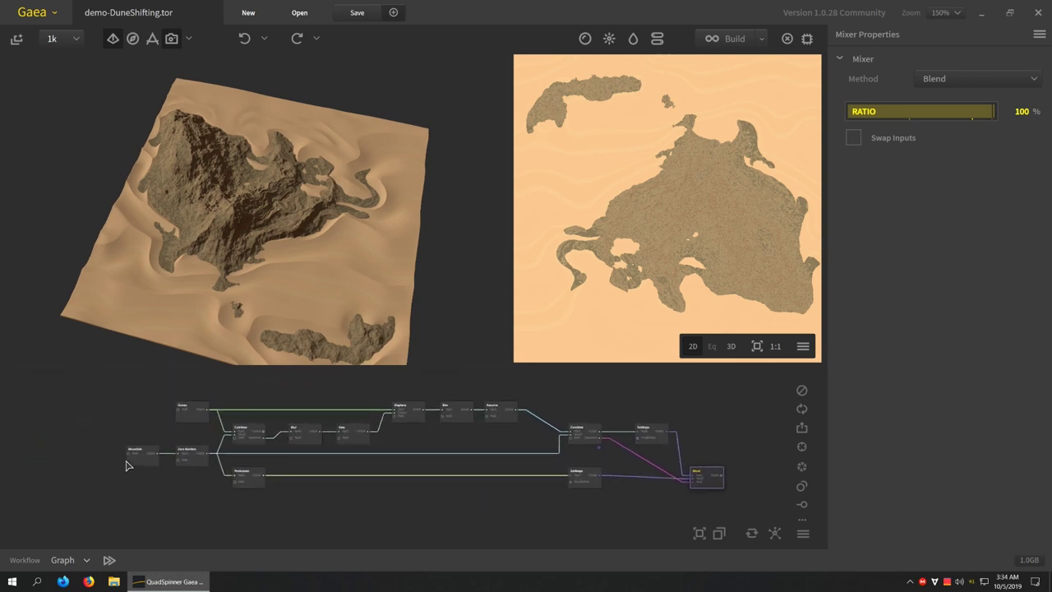
scroll(156, 460, up, 1)
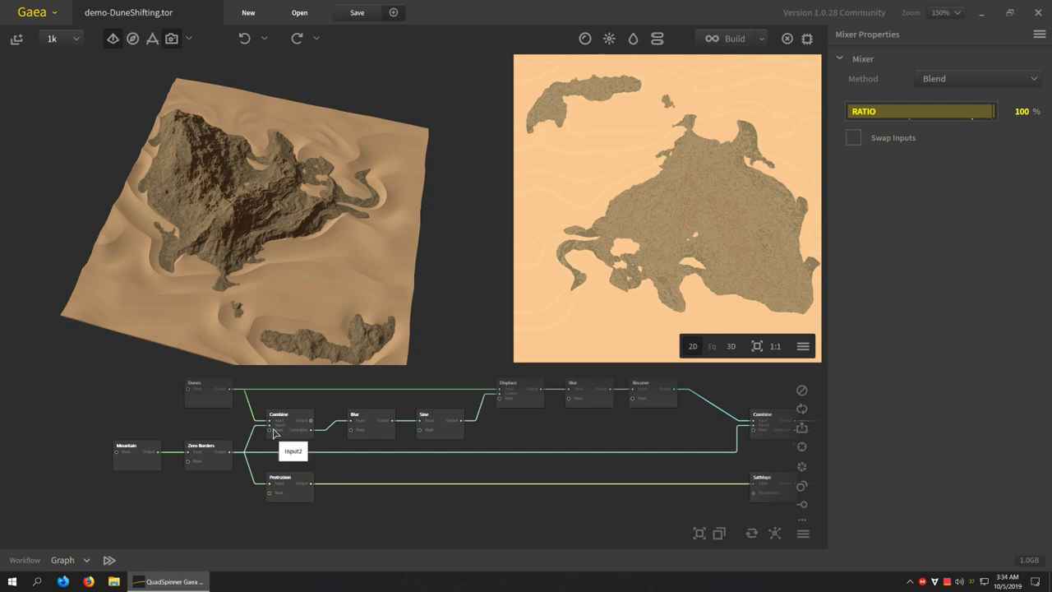
scroll(284, 426, up, 1)
click(298, 424)
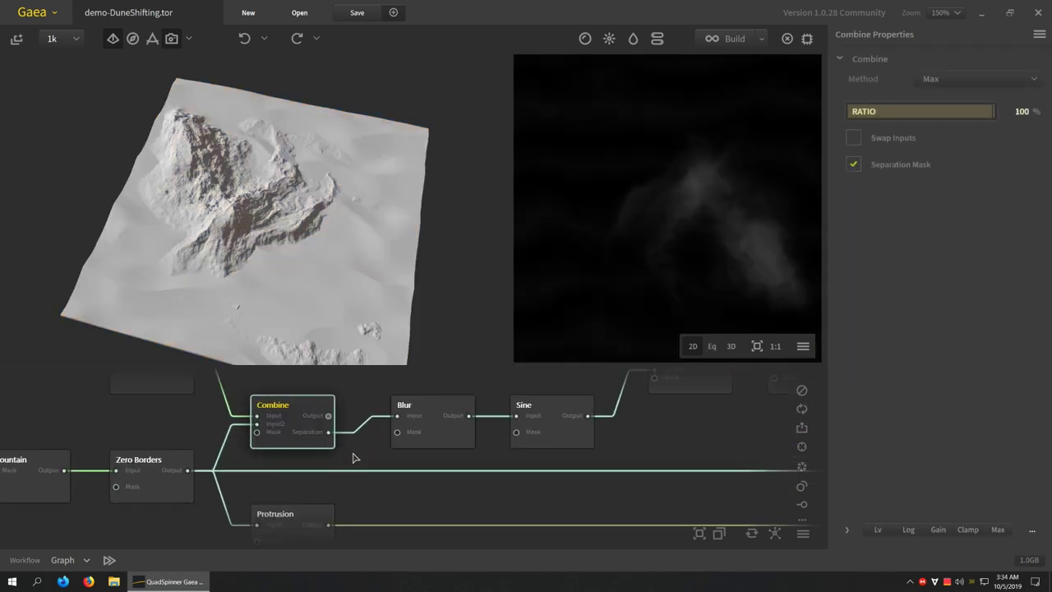
scroll(337, 491, up, 1)
middle_drag(335, 495, 349, 499)
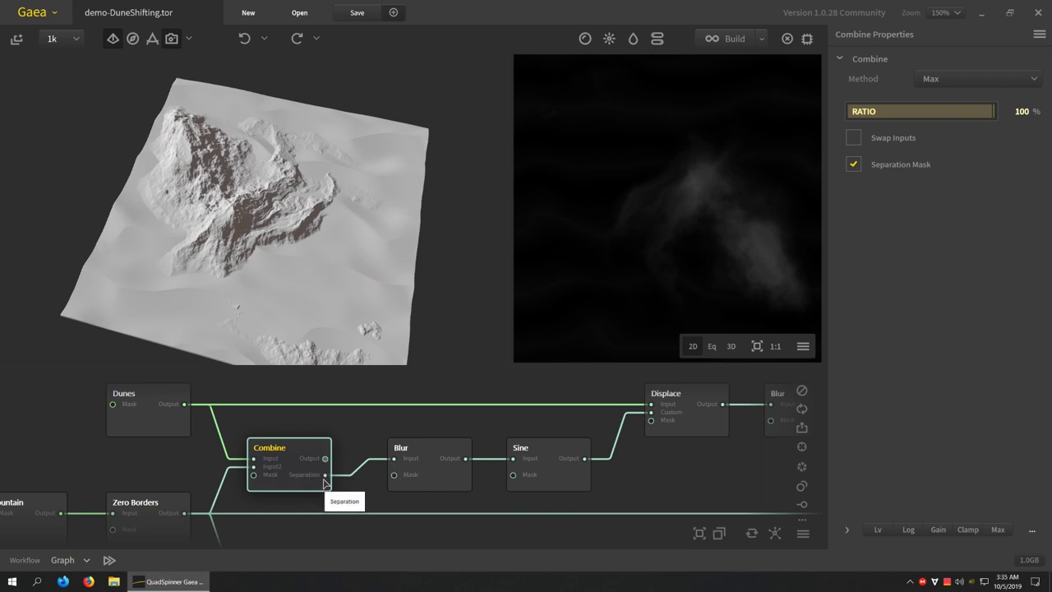
drag(324, 481, 575, 274)
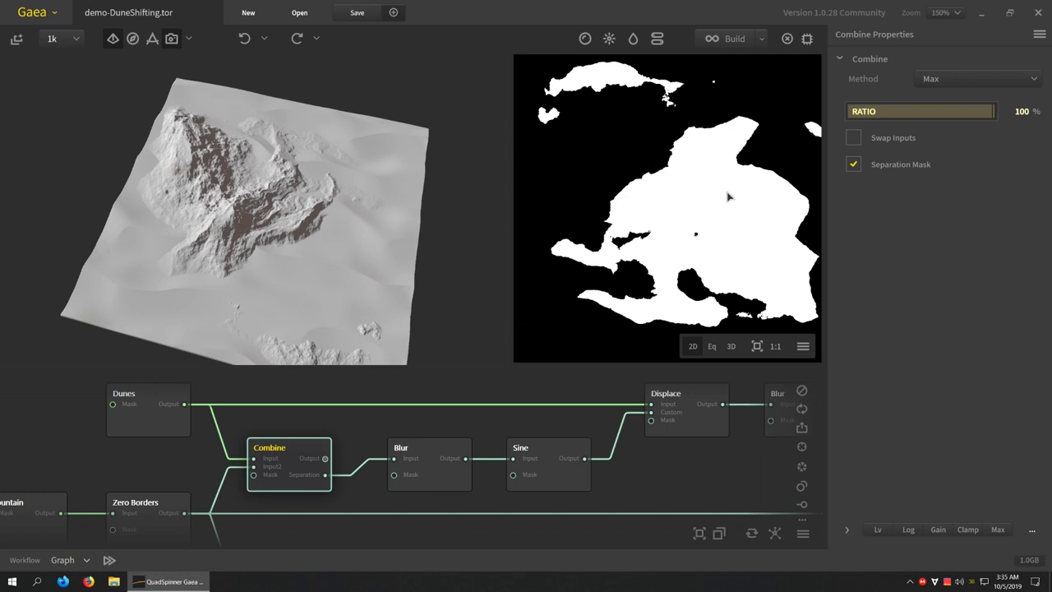
- Review how the separation mask passes through the Blur and Sine nodes into the Displace node
click(423, 480)
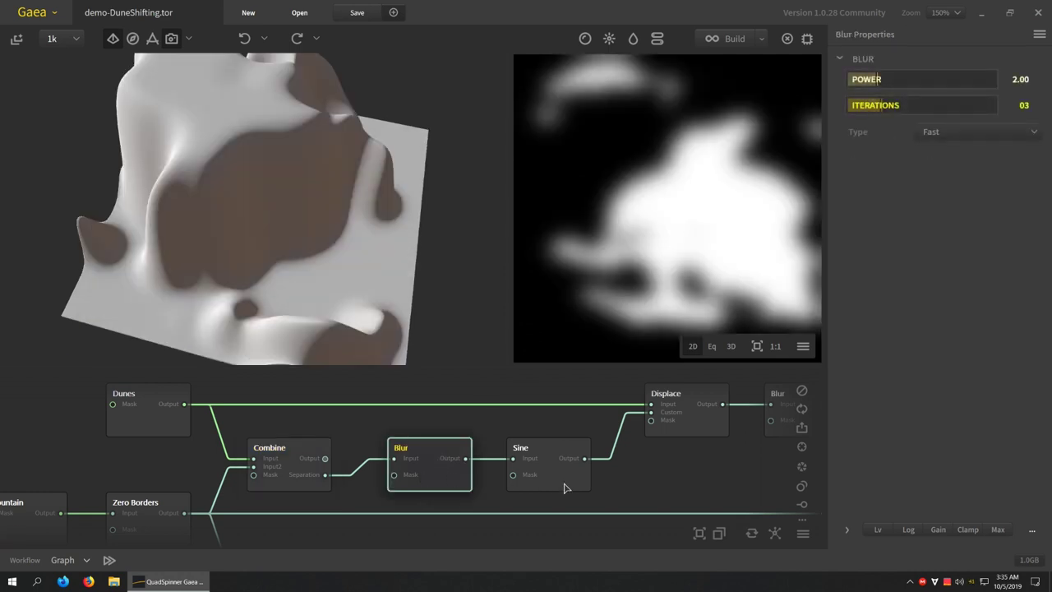
click(563, 485)
middle_drag(671, 483, 560, 511)
click(610, 465)
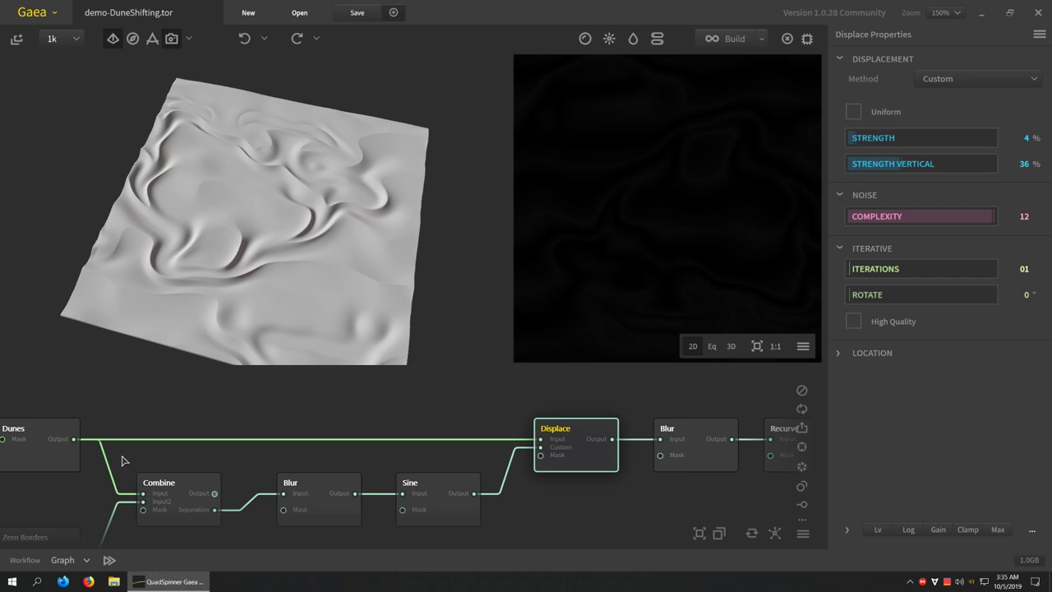
- Review the Blur and Recurve nodes after Displace, and the second Combine node with its connections onward to coloring
middle_drag(699, 484, 465, 485)
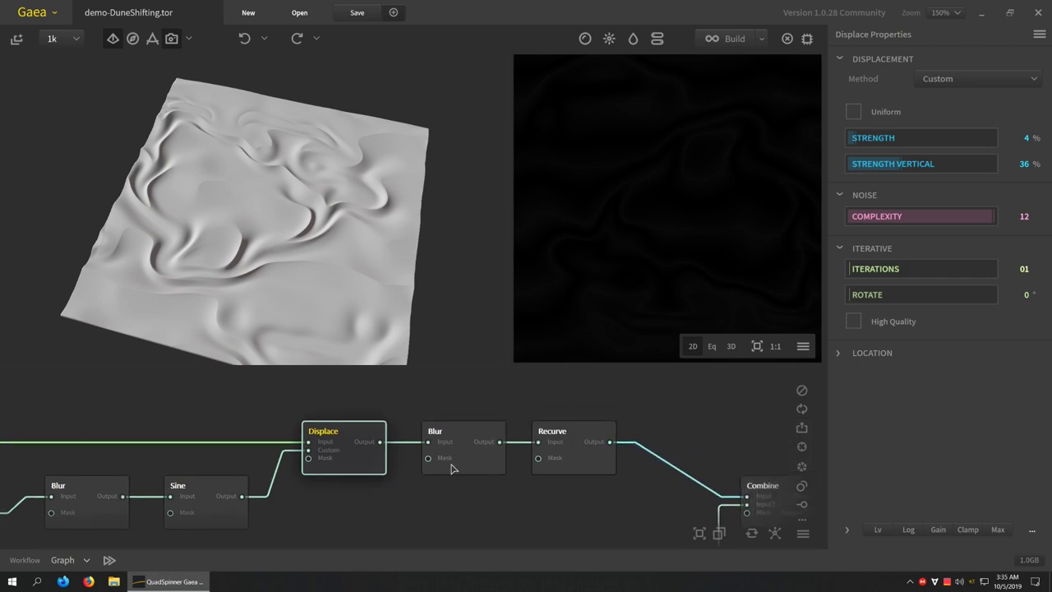
click(451, 465)
click(576, 462)
middle_drag(667, 485, 493, 425)
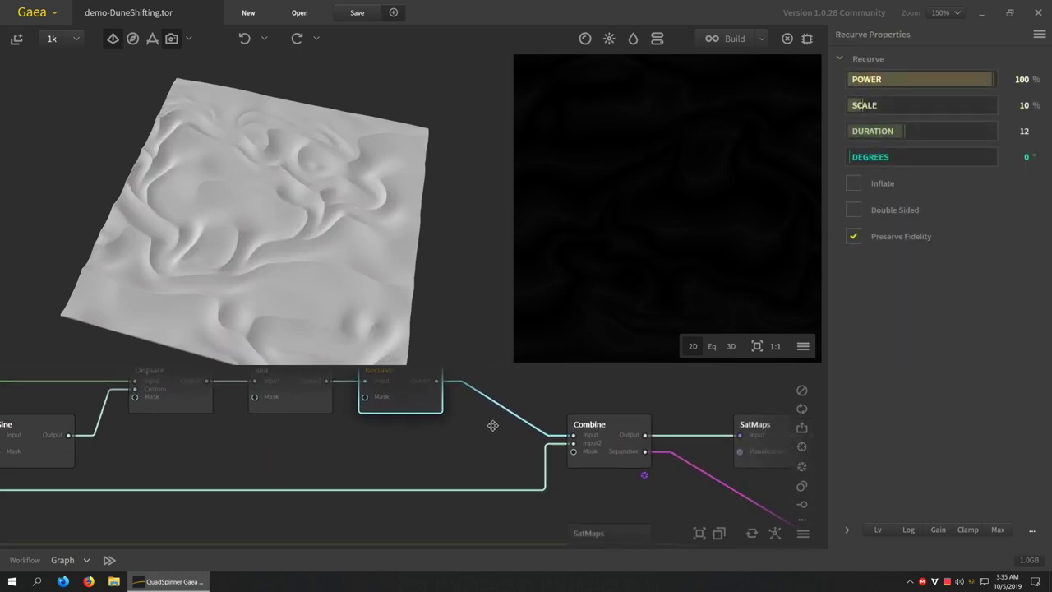
click(597, 445)
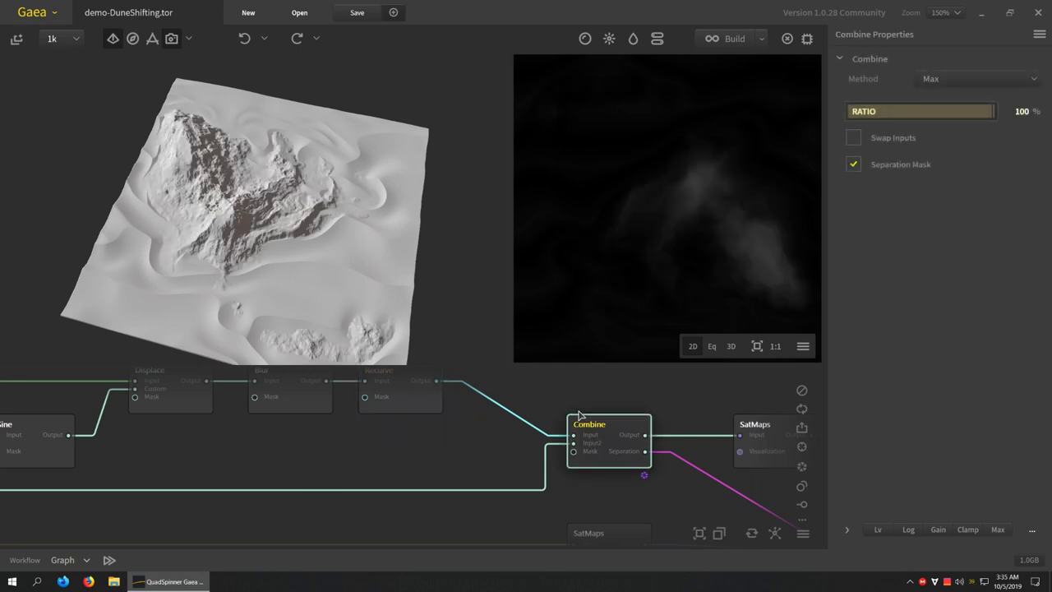
middle_drag(668, 460, 508, 427)
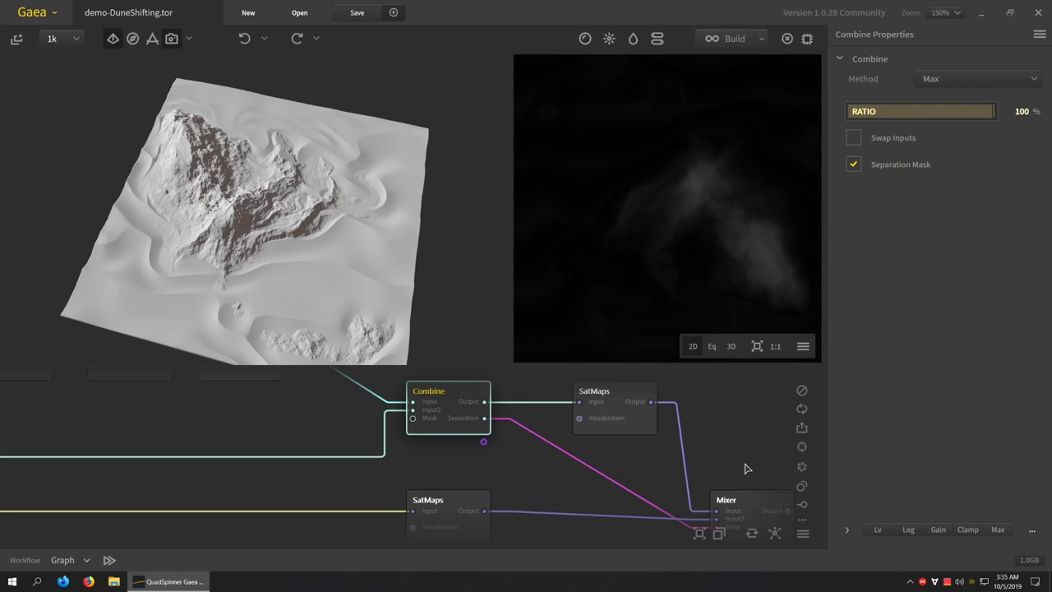
- Examine the full graph flow from Mountain and Dunes through the Combine, Blur, Sine and Displace chain to the SatMaps and Mixer nodes
scroll(745, 469, down, 3)
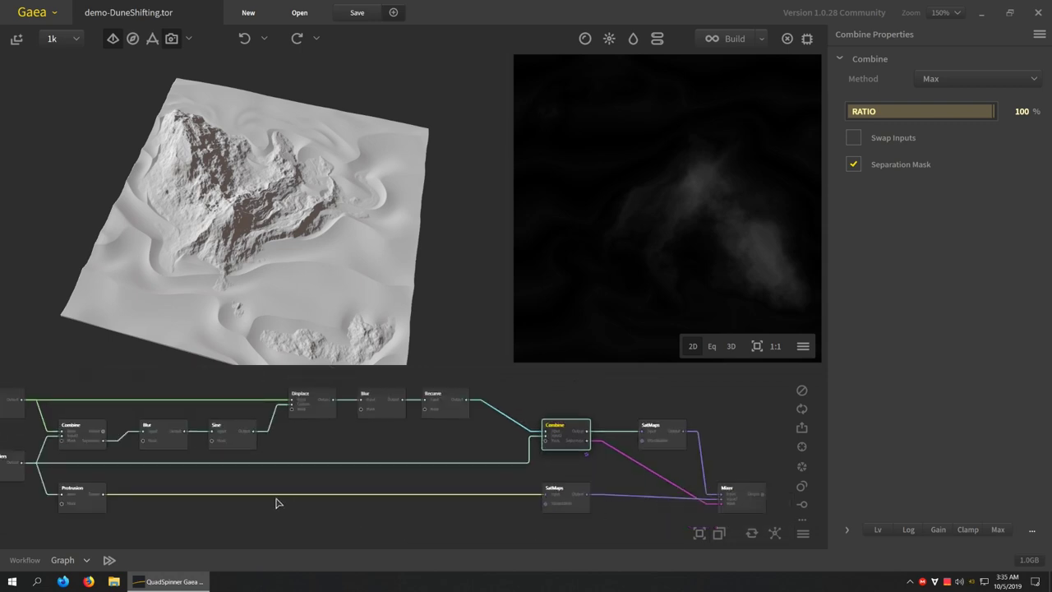
scroll(277, 500, down, 1)
middle_drag(277, 500, 383, 497)
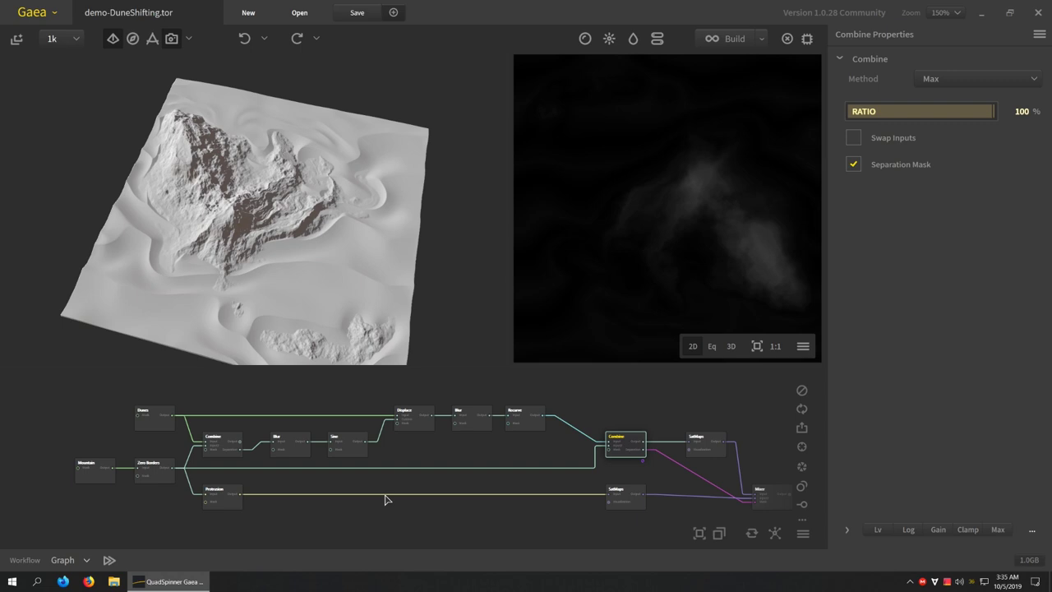
scroll(386, 499, up, 4)
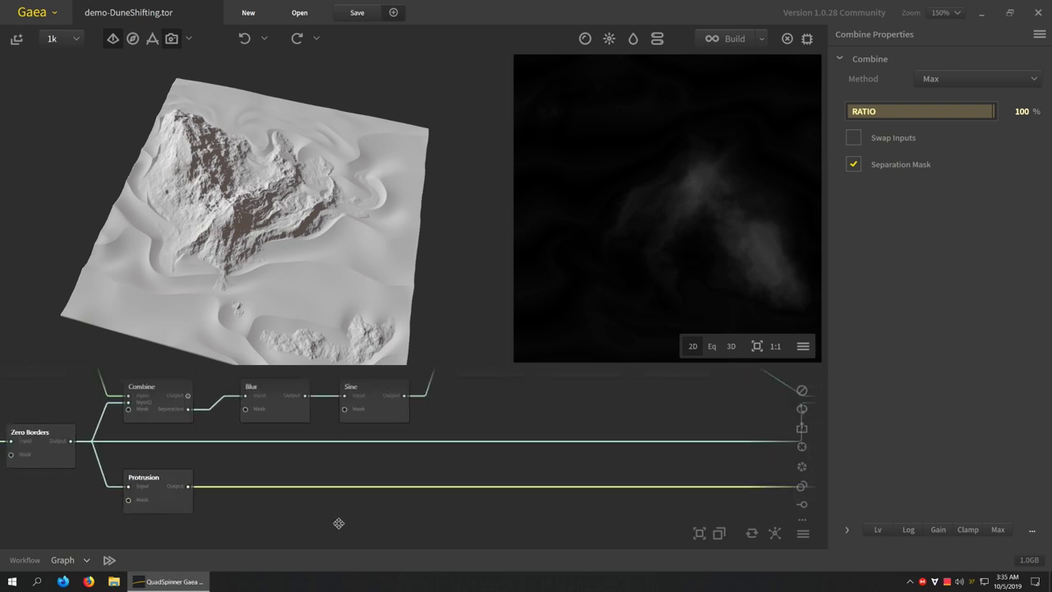
middle_drag(450, 435, 426, 492)
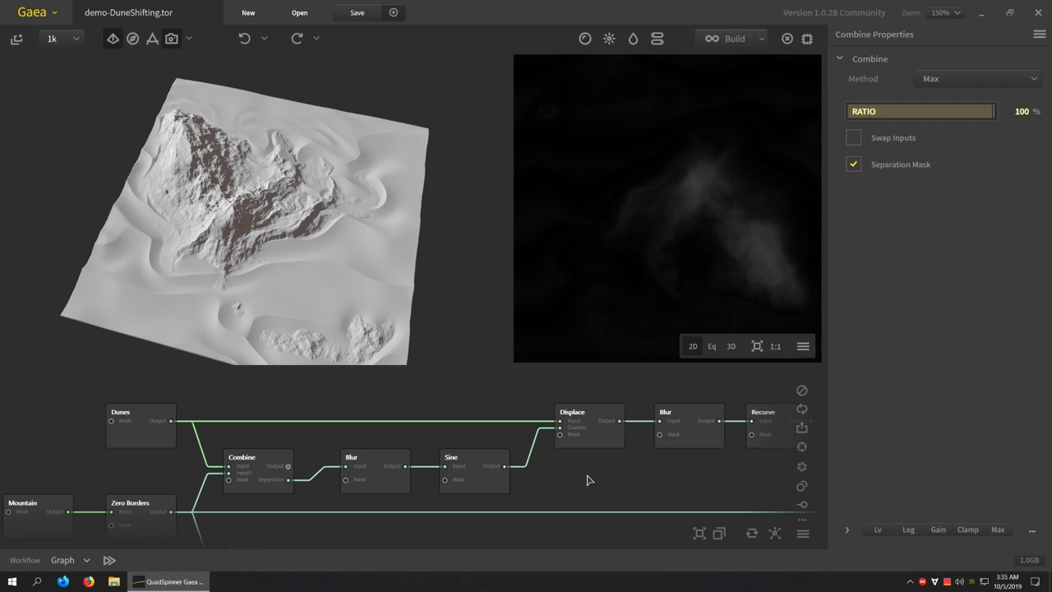
scroll(587, 479, down, 3)
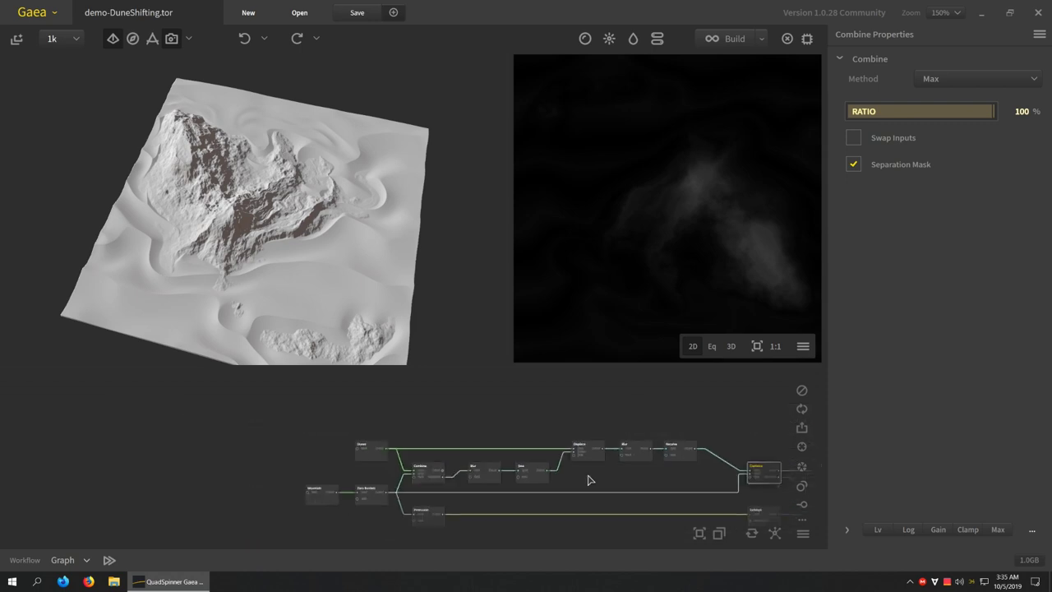
scroll(589, 479, up, 1)
middle_drag(589, 478, 450, 445)
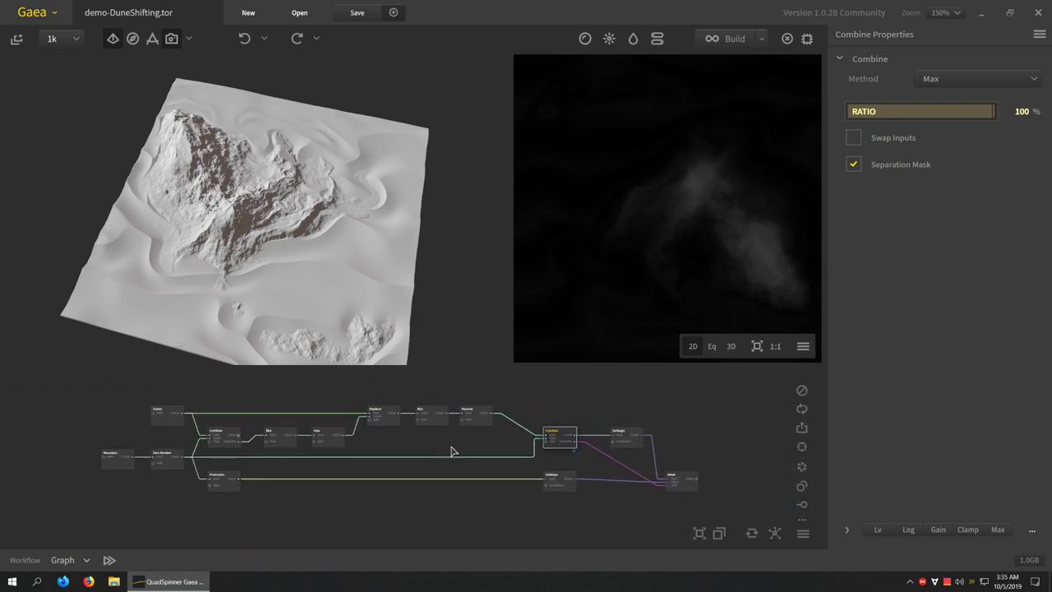